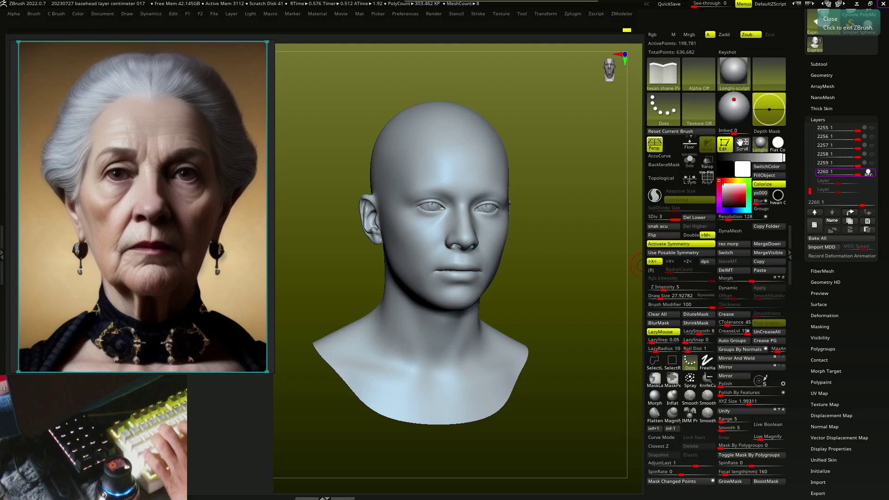
Try the eye piece with Transpose, then reselect head subtool Expressions_Centimeter_Scale1_1 in Draw mode
drag(637, 266, 584, 287)
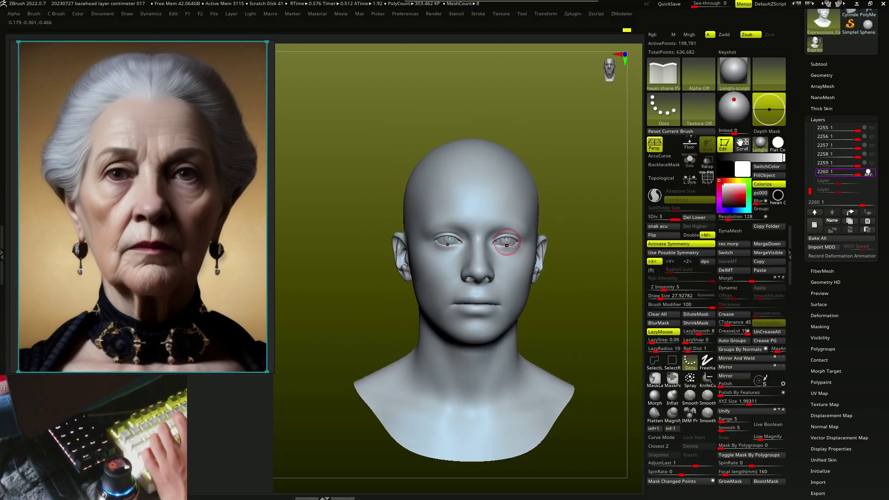
alt+click(507, 244)
key(w)
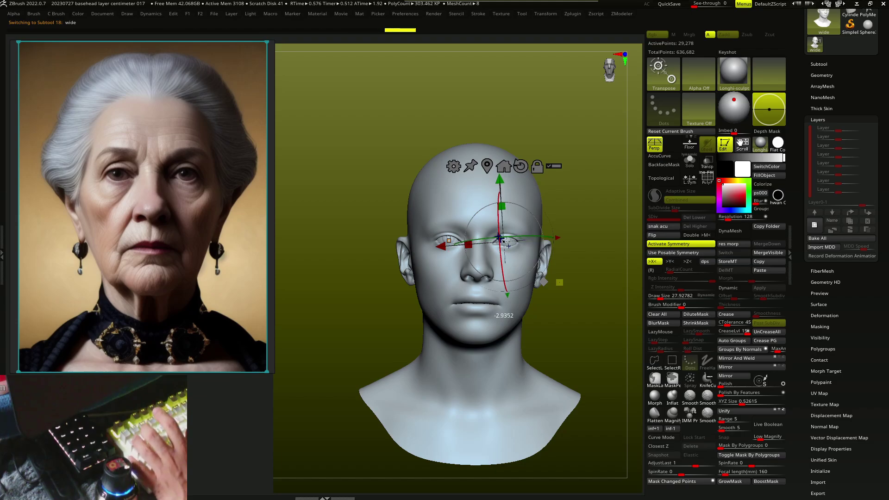
key(q)
key(w)
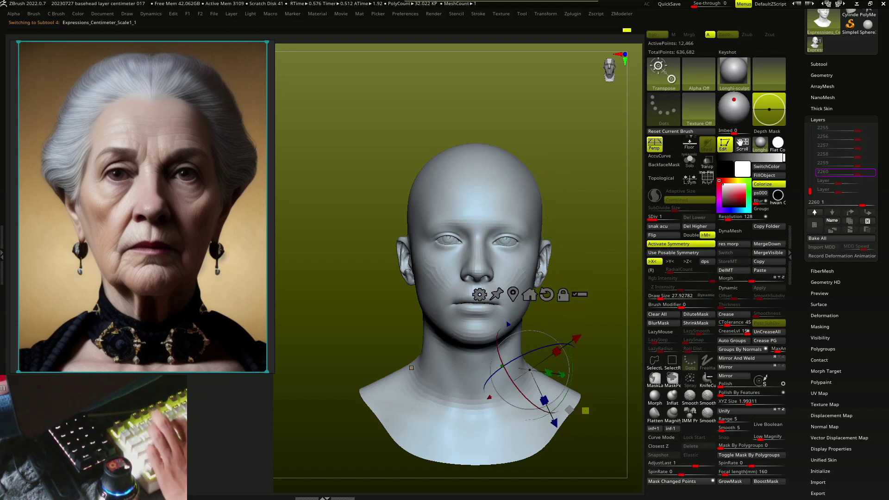
key(q)
alt+click(538, 320)
ctrl+right_drag(570, 331, 511, 323)
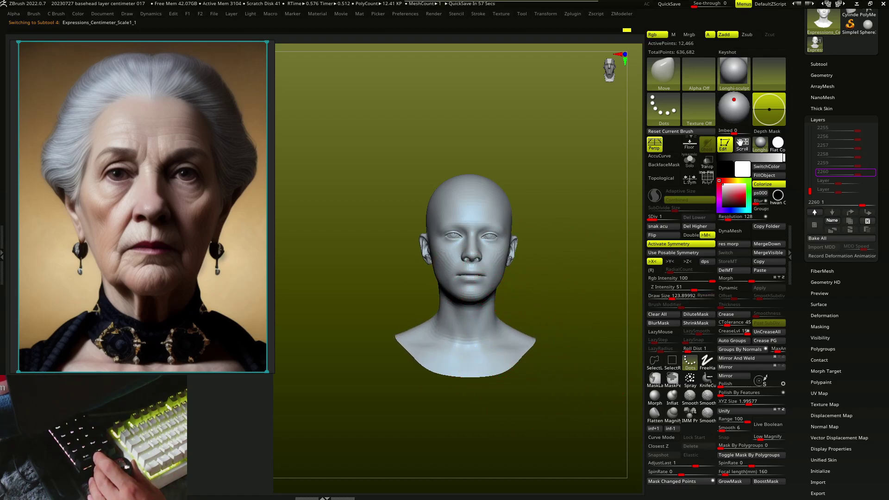
Move-brush the skull, jaw, chin and neck toward the reference woman's proportions from several angles
right_drag(509, 345, 498, 348)
key(s)
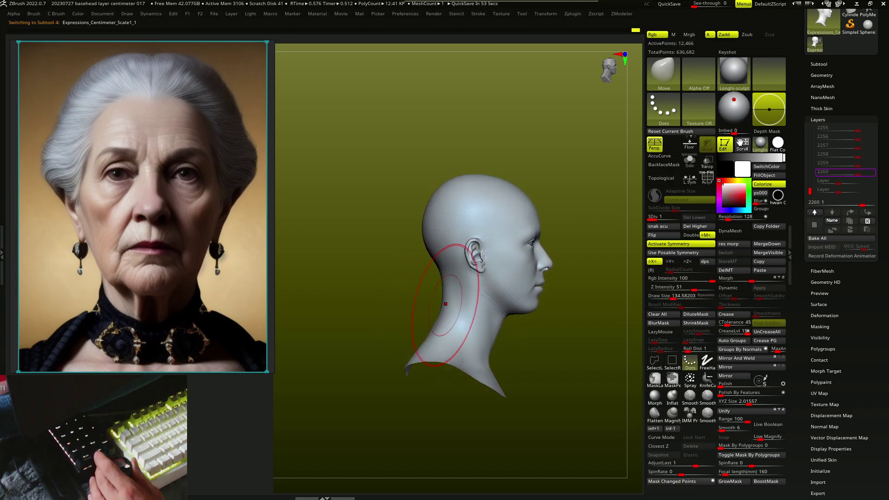
mouse_move(432, 318)
right_down()
mouse_move(495, 300)
mouse_move(489, 280)
right_up()
key(s)
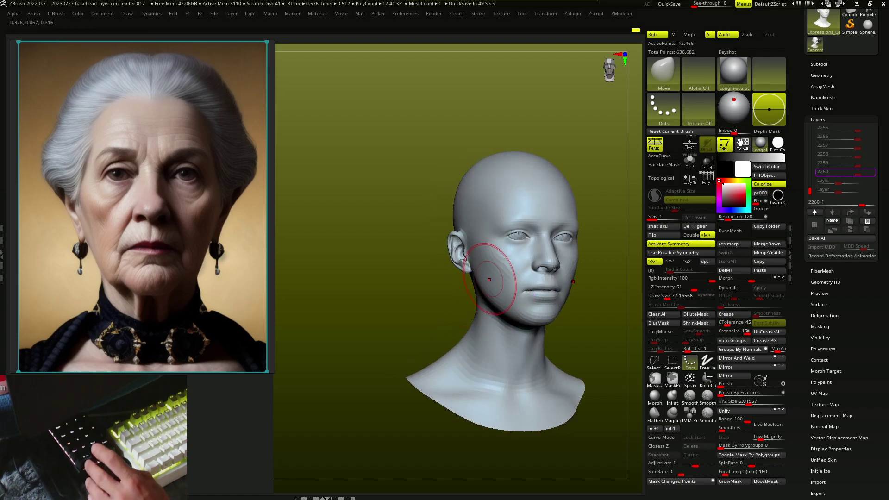
mouse_move(493, 281)
right_down()
mouse_move(537, 277)
mouse_move(454, 225)
right_up()
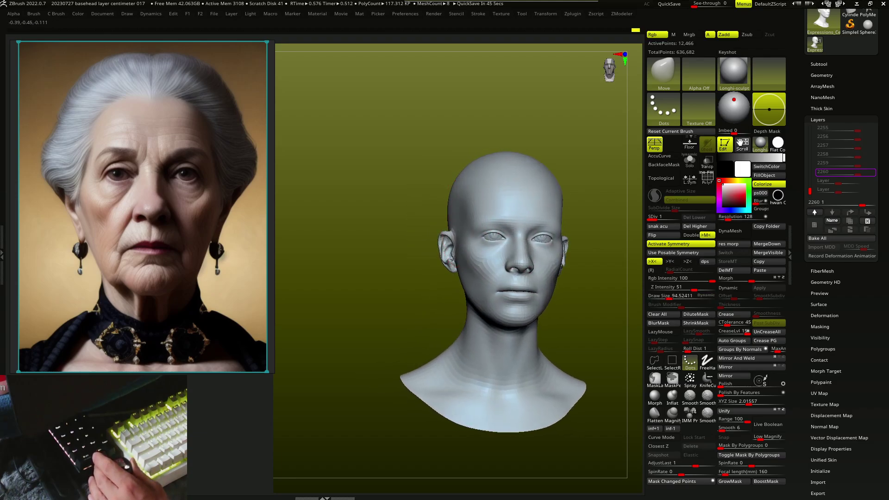
mouse_move(471, 176)
right_down()
mouse_move(514, 194)
mouse_move(461, 169)
mouse_move(417, 218)
mouse_move(377, 237)
mouse_move(408, 239)
mouse_move(385, 259)
mouse_move(377, 246)
mouse_move(410, 242)
mouse_move(418, 277)
right_up()
key(s)
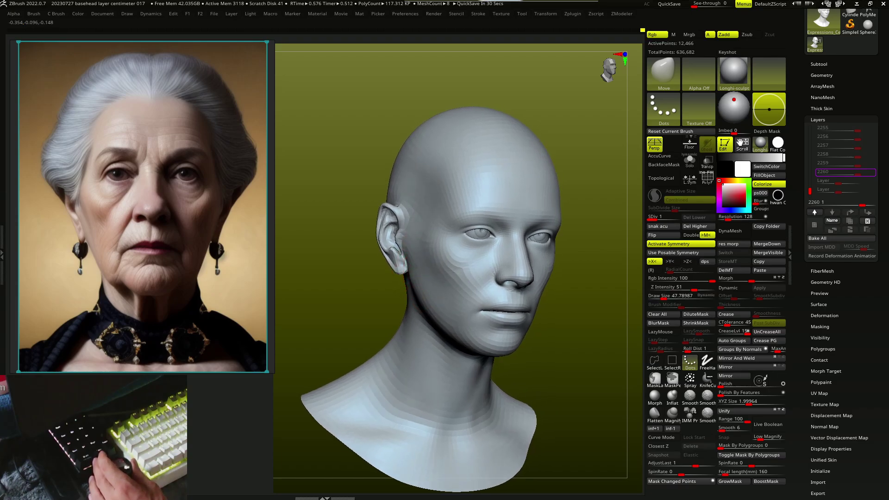
mouse_move(417, 227)
right_down()
mouse_move(438, 208)
mouse_move(433, 199)
mouse_move(470, 242)
mouse_move(470, 234)
mouse_move(467, 279)
mouse_move(477, 270)
mouse_move(518, 273)
right_up()
mouse_move(523, 240)
right_down()
mouse_move(510, 309)
mouse_move(526, 297)
mouse_move(551, 319)
right_up()
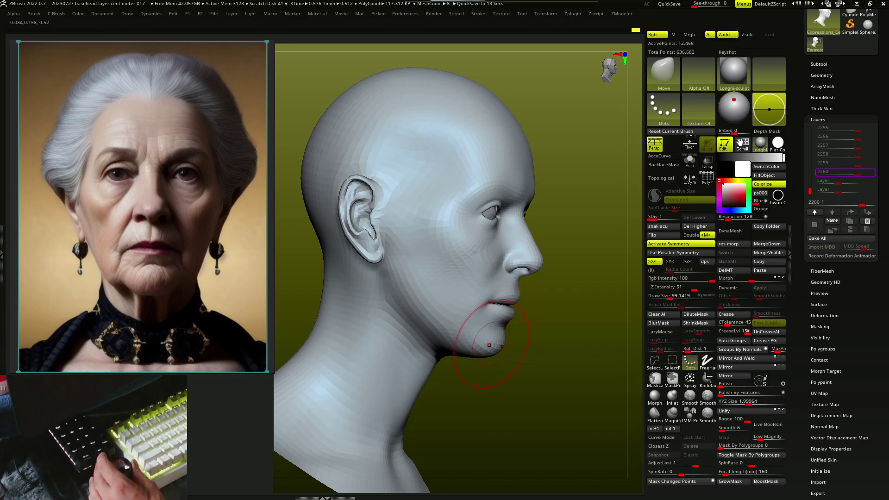
mouse_move(476, 318)
right_down()
mouse_move(520, 258)
mouse_move(512, 254)
mouse_move(502, 319)
mouse_move(461, 298)
mouse_move(466, 307)
mouse_move(446, 307)
mouse_move(444, 296)
mouse_move(532, 298)
mouse_move(493, 307)
mouse_move(522, 290)
mouse_move(524, 268)
mouse_move(486, 258)
mouse_move(512, 257)
mouse_move(463, 265)
right_up()
Push the chin, cheeks, eyelids and brow masses toward the reference, alternating MoveF and Move
key(m)
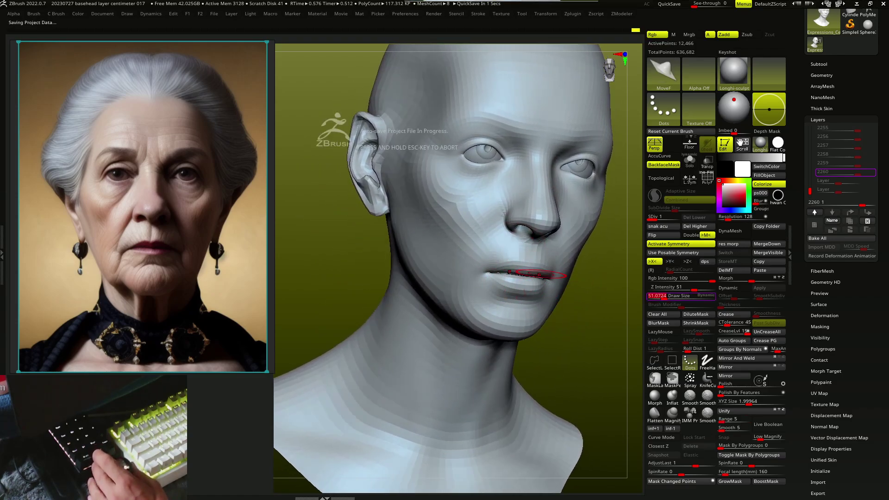
mouse_move(540, 275)
right_down()
mouse_move(528, 313)
mouse_move(459, 317)
right_up()
key(m)
key(s)
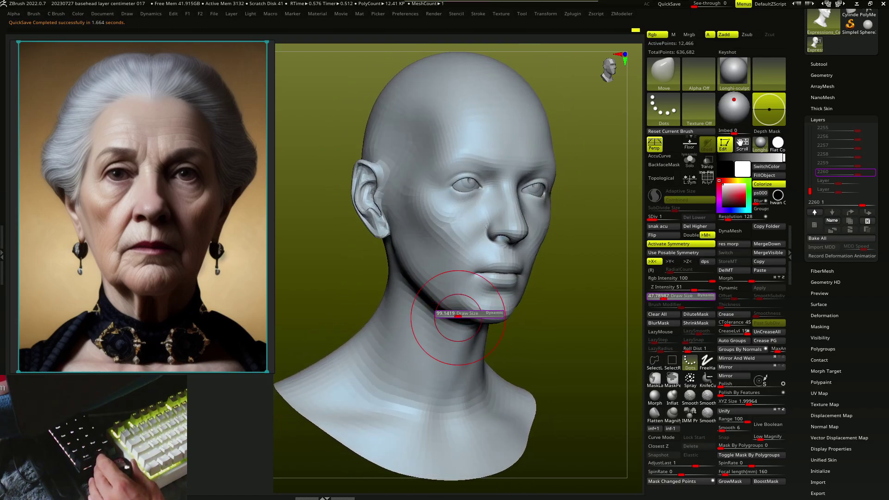
mouse_move(449, 288)
right_down()
mouse_move(456, 287)
mouse_move(430, 298)
mouse_move(430, 278)
mouse_move(461, 272)
mouse_move(452, 287)
mouse_move(547, 269)
mouse_move(472, 294)
right_up()
key(s)
mouse_move(515, 273)
right_down()
mouse_move(520, 267)
mouse_move(479, 250)
mouse_move(500, 284)
mouse_move(464, 292)
mouse_move(473, 302)
mouse_move(531, 304)
right_up()
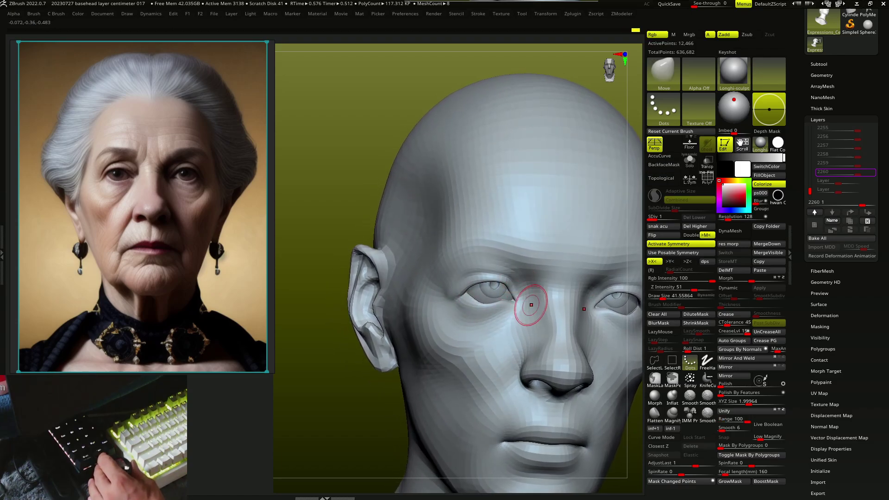
mouse_move(487, 278)
right_down()
mouse_move(509, 278)
mouse_move(502, 295)
mouse_move(440, 285)
mouse_move(437, 274)
mouse_move(492, 262)
mouse_move(551, 297)
mouse_move(521, 302)
right_up()
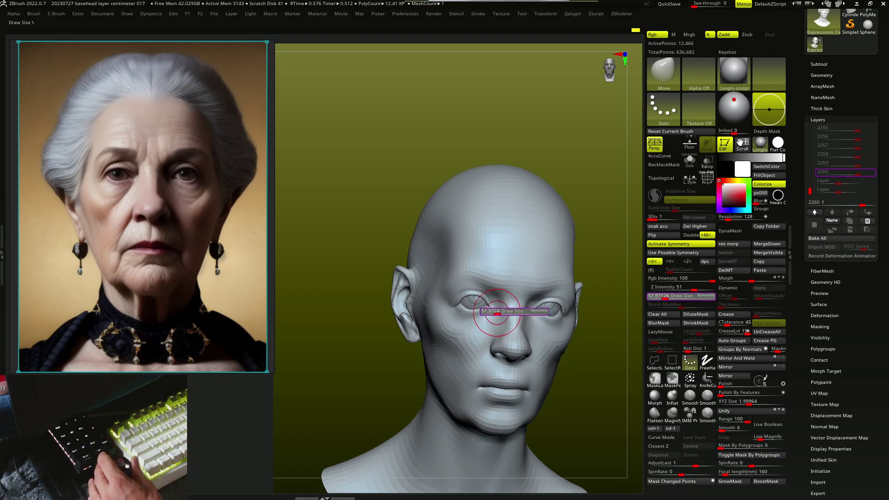
Refine the eyelids and shape the lips into a firmer, downturned mouth
mouse_move(512, 312)
right_down()
mouse_move(522, 318)
mouse_move(512, 317)
mouse_move(507, 347)
mouse_move(481, 342)
mouse_move(487, 355)
mouse_move(478, 325)
mouse_move(416, 352)
mouse_move(416, 342)
mouse_move(395, 334)
mouse_move(408, 313)
mouse_move(454, 330)
right_up()
mouse_move(420, 358)
right_down()
mouse_move(457, 357)
mouse_move(466, 342)
mouse_move(537, 331)
mouse_move(493, 355)
mouse_move(512, 344)
mouse_move(474, 352)
mouse_move(477, 367)
mouse_move(472, 318)
mouse_move(476, 328)
mouse_move(486, 314)
mouse_move(453, 314)
mouse_move(456, 324)
mouse_move(445, 315)
mouse_move(435, 337)
mouse_move(451, 339)
mouse_move(440, 341)
mouse_move(437, 314)
mouse_move(472, 345)
mouse_move(437, 377)
mouse_move(446, 377)
mouse_move(452, 353)
mouse_move(496, 345)
mouse_move(484, 357)
mouse_move(507, 353)
mouse_move(463, 352)
mouse_move(457, 387)
mouse_move(446, 377)
mouse_move(441, 328)
mouse_move(458, 339)
mouse_move(470, 268)
mouse_move(463, 298)
mouse_move(445, 284)
right_up()
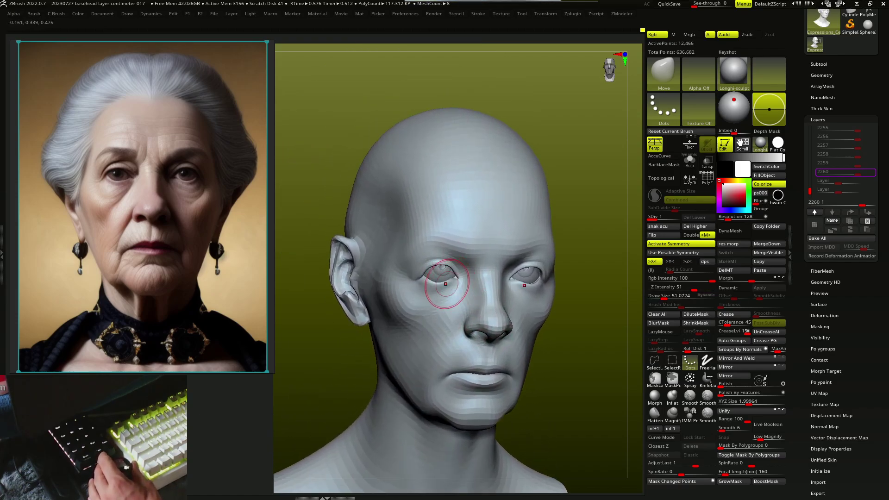
Check the eye with Transpose, reselect the head, and reshape the chin and jaw with Move
alt+click(418, 284)
key(w)
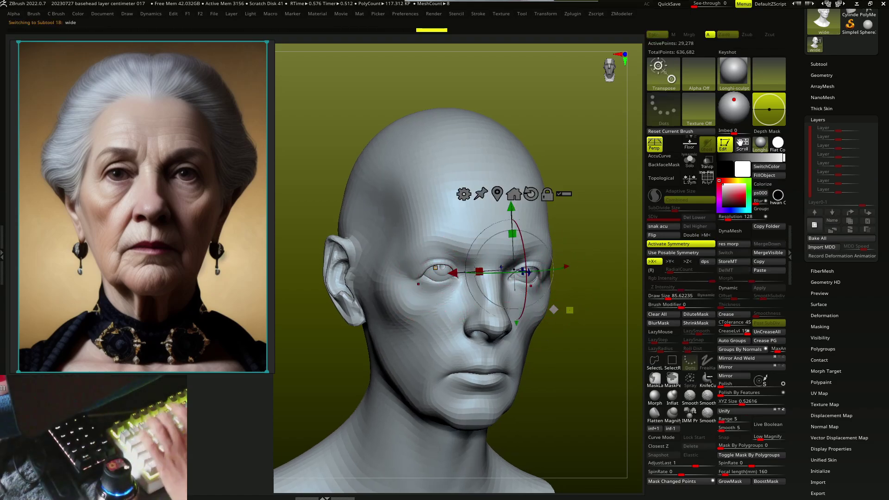
key(q)
alt+click(476, 338)
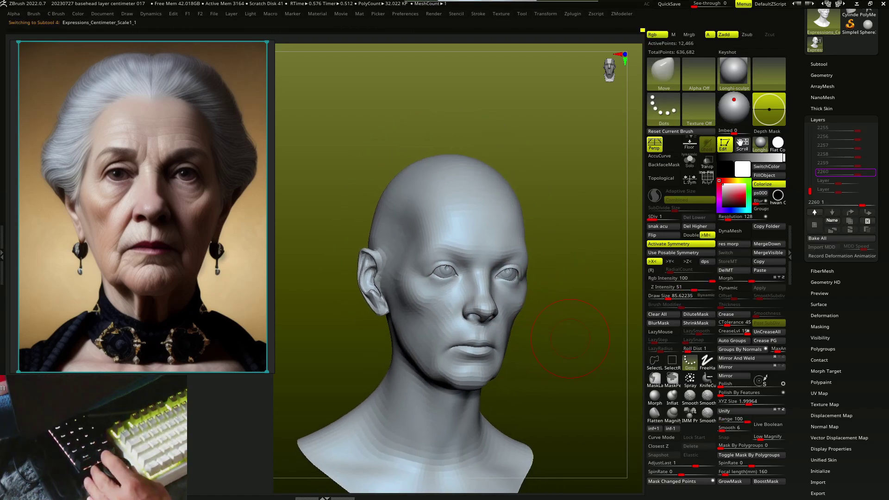
mouse_move(476, 338)
ctrl+right_down()
mouse_move(568, 357)
mouse_move(433, 326)
mouse_move(453, 318)
mouse_move(423, 322)
ctrl+right_up()
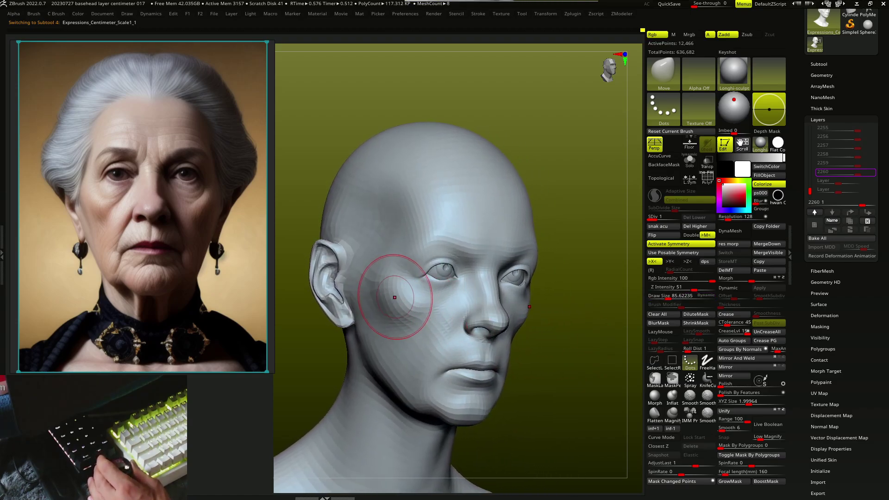
right_drag(398, 291, 453, 329)
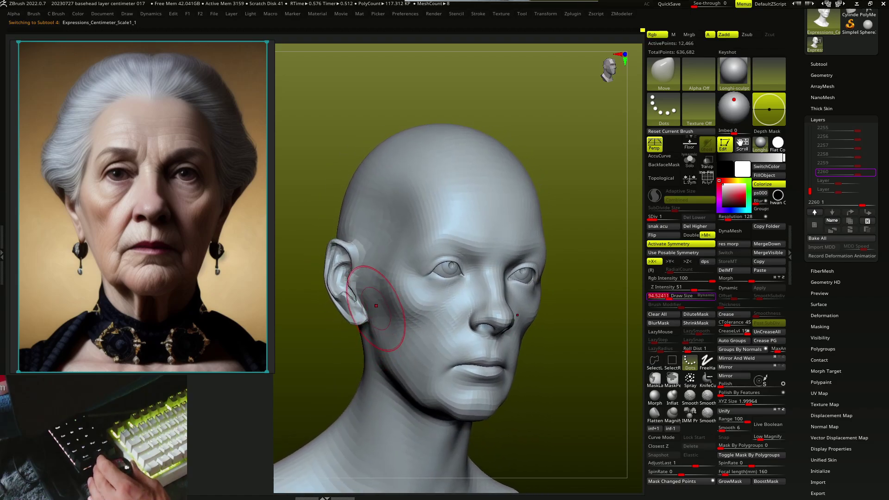
mouse_move(403, 319)
right_down()
mouse_move(421, 311)
mouse_move(410, 333)
mouse_move(478, 357)
mouse_move(514, 337)
right_up()
key(s)
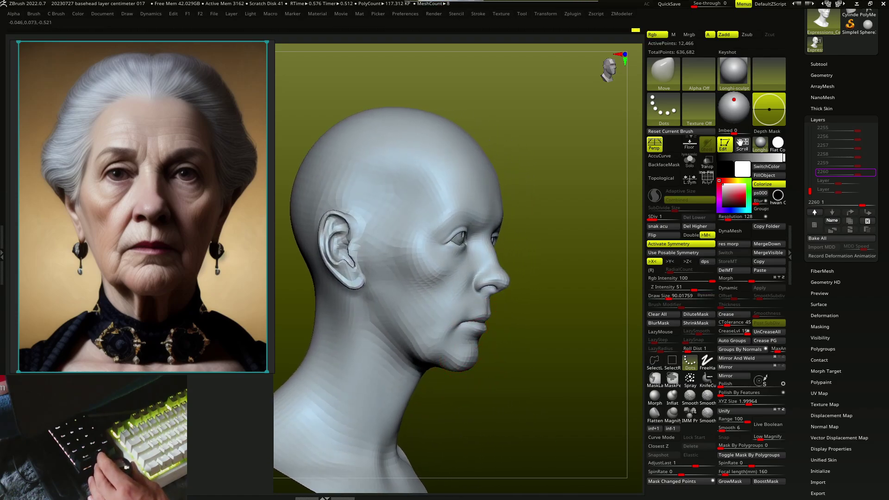
mouse_move(487, 315)
right_down()
mouse_move(461, 298)
mouse_move(476, 298)
right_up()
Reshape the cheeks and eye sockets with MoveF, then change brushes for clay building
key(b)
key(m)
key(f)
mouse_move(443, 330)
right_down()
mouse_move(444, 343)
mouse_move(484, 308)
mouse_move(453, 248)
mouse_move(559, 335)
right_up()
key(b)
key(m)
key(v)
Build up ClayBuildup mass along the brow, under the eyes and across the cheek toward the jowl
key(b)
key(c)
key(b)
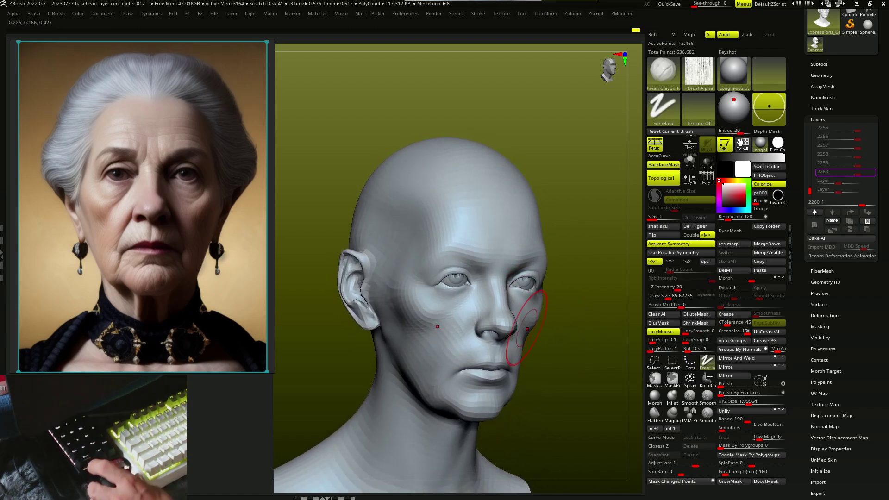
mouse_move(433, 313)
right_down()
mouse_move(476, 252)
mouse_move(430, 294)
mouse_move(457, 286)
right_up()
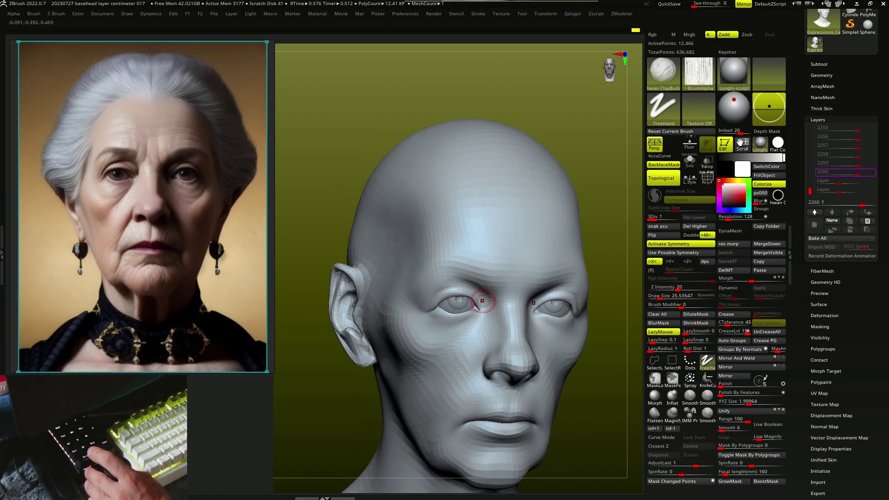
right_drag(482, 301, 458, 287)
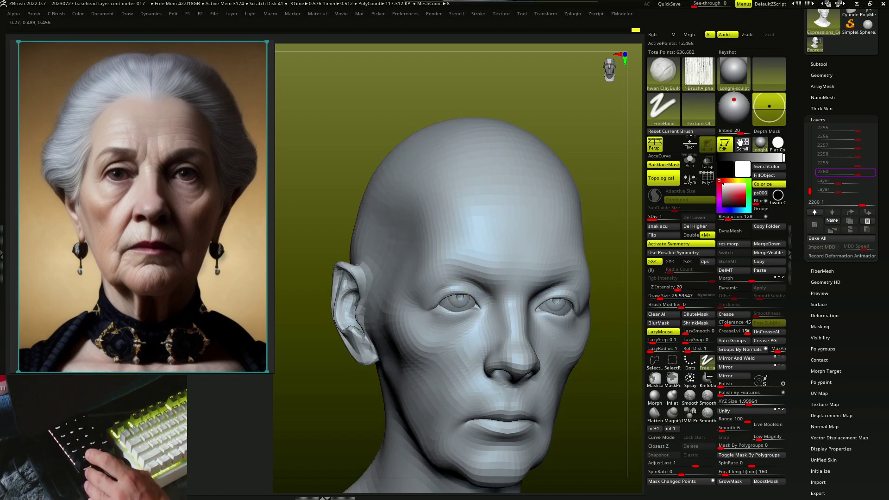
right_drag(476, 258, 446, 268)
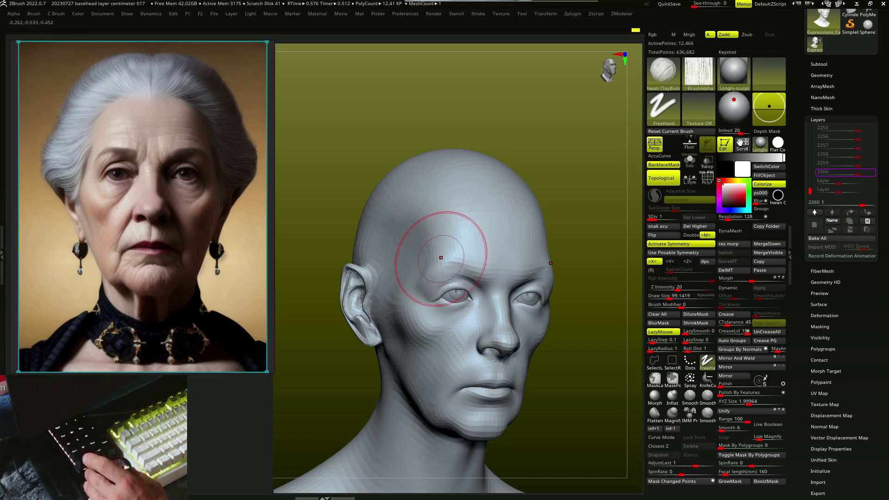
mouse_move(440, 254)
right_down()
mouse_move(460, 254)
mouse_move(470, 242)
right_up()
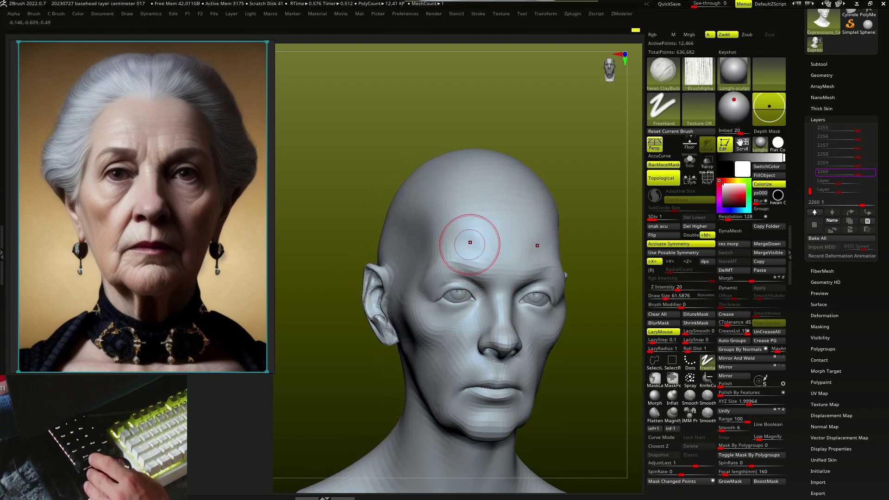
mouse_move(505, 263)
mouse_down()
mouse_move(512, 289)
mouse_move(535, 298)
mouse_up()
right_drag(535, 298, 517, 296)
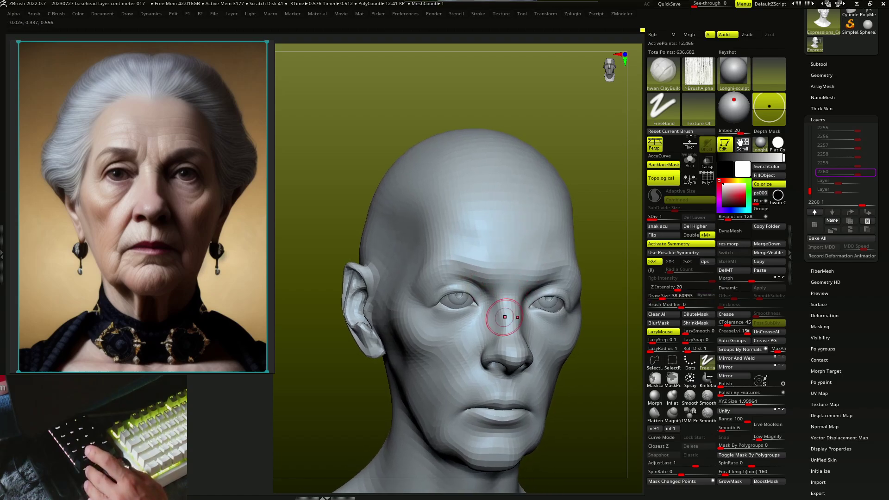
mouse_move(501, 327)
right_down()
mouse_move(511, 314)
mouse_move(494, 308)
mouse_move(478, 341)
mouse_move(437, 316)
right_up()
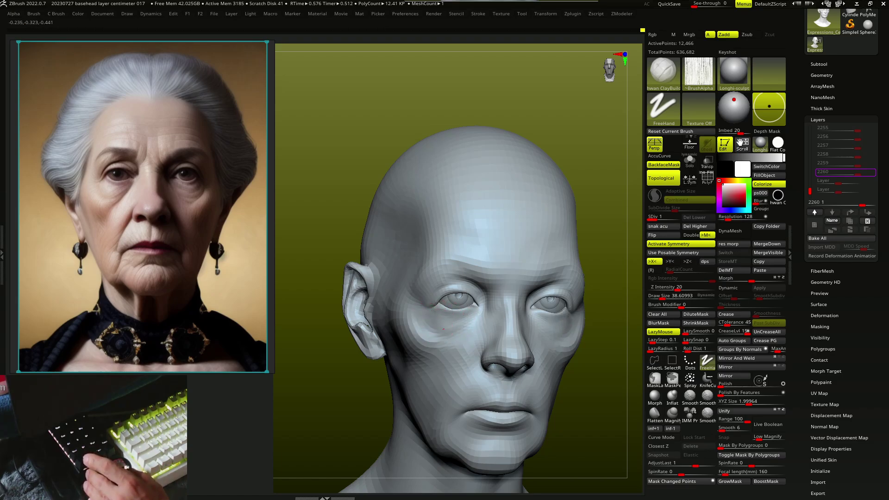
right_drag(432, 329, 419, 310)
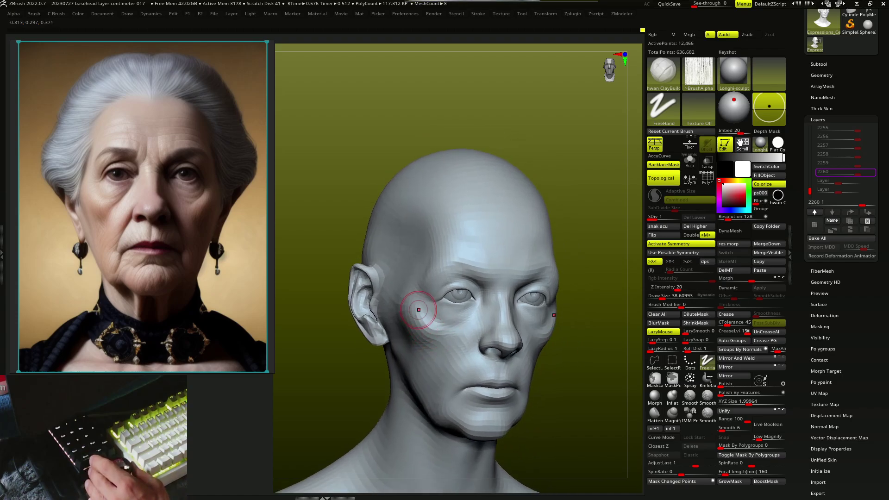
mouse_move(429, 353)
right_down()
mouse_move(429, 364)
mouse_move(405, 342)
right_up()
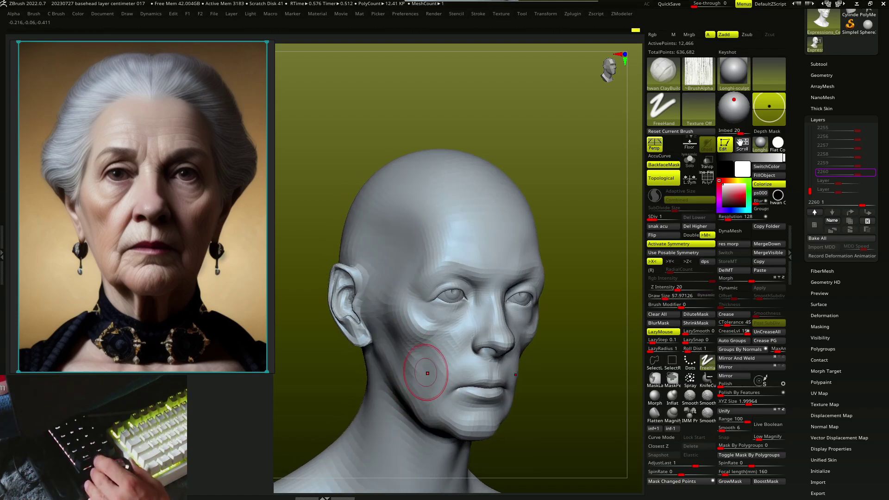
Sculpt sagging jowls, deep nasolabial folds and cheek creases at SDiv 1 to match the reference
right_drag(423, 371, 452, 309)
mouse_move(433, 368)
right_down()
mouse_move(460, 336)
mouse_move(486, 334)
mouse_move(485, 347)
mouse_move(513, 372)
right_up()
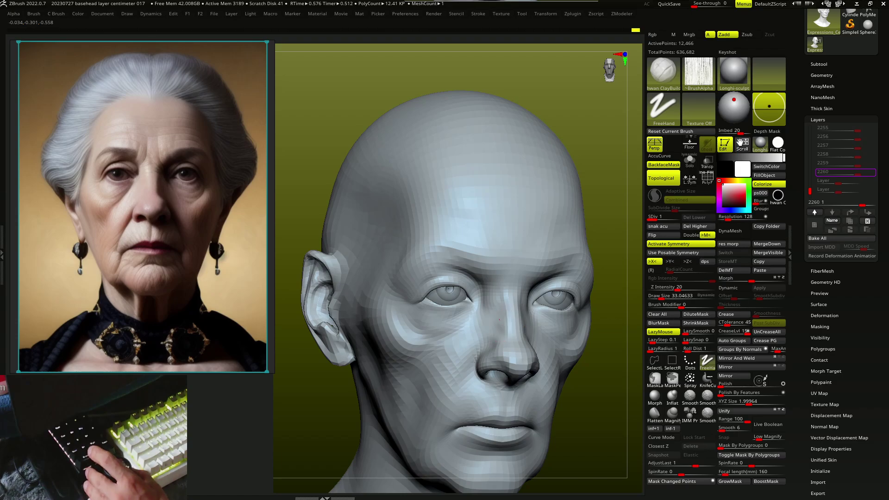
right_drag(499, 320, 492, 347)
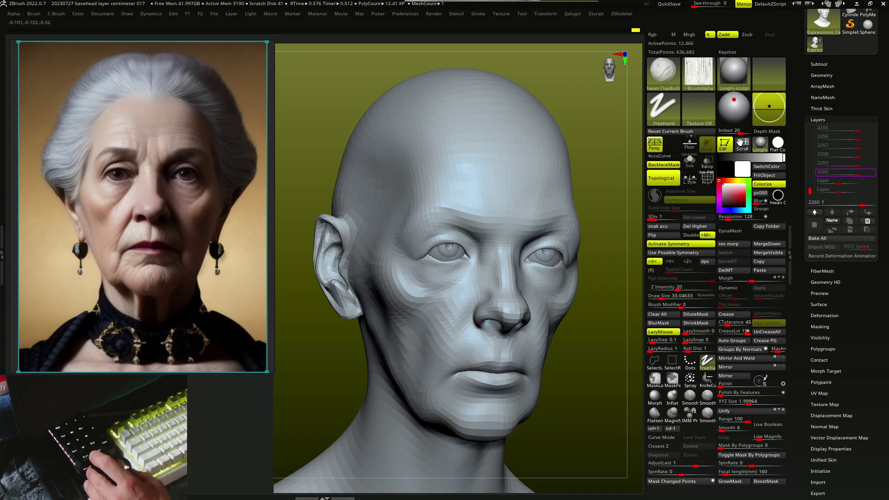
mouse_move(470, 343)
right_down()
mouse_move(461, 337)
mouse_move(452, 374)
mouse_move(441, 355)
mouse_move(463, 360)
mouse_move(480, 348)
mouse_move(490, 358)
mouse_move(427, 358)
mouse_move(433, 343)
mouse_move(463, 358)
mouse_move(420, 337)
mouse_move(560, 366)
right_up()
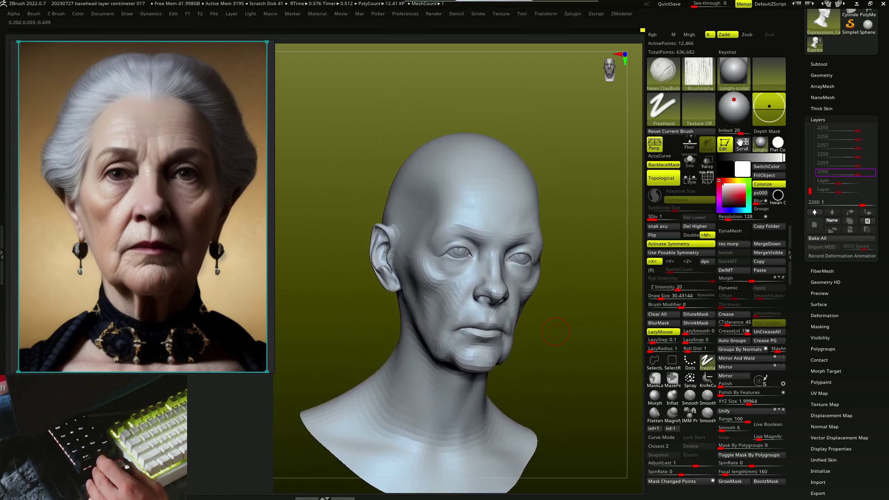
mouse_move(520, 284)
ctrl+right_down()
mouse_move(463, 264)
mouse_move(457, 234)
ctrl+right_up()
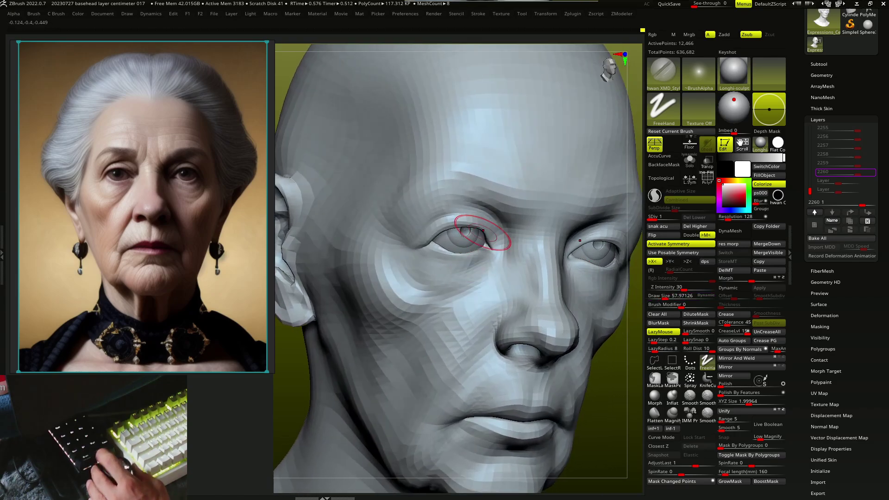
At SDiv 2, carve a lower-eyelid crease and a deep left-brow furrow with Dam Standard
key(d)
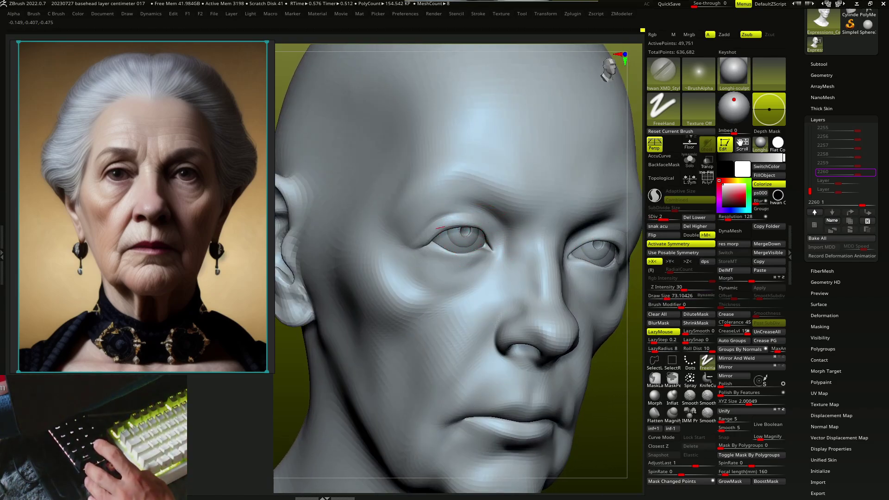
mouse_move(424, 237)
right_down()
mouse_move(444, 231)
mouse_move(427, 249)
mouse_move(417, 243)
right_up()
mouse_move(454, 214)
right_down()
mouse_move(476, 208)
mouse_move(458, 216)
mouse_move(501, 231)
mouse_move(454, 262)
right_up()
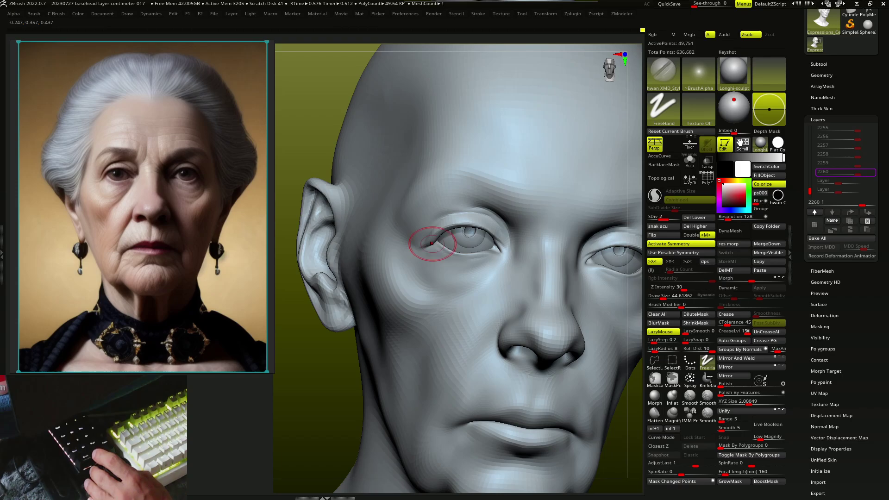
key(bracketright)
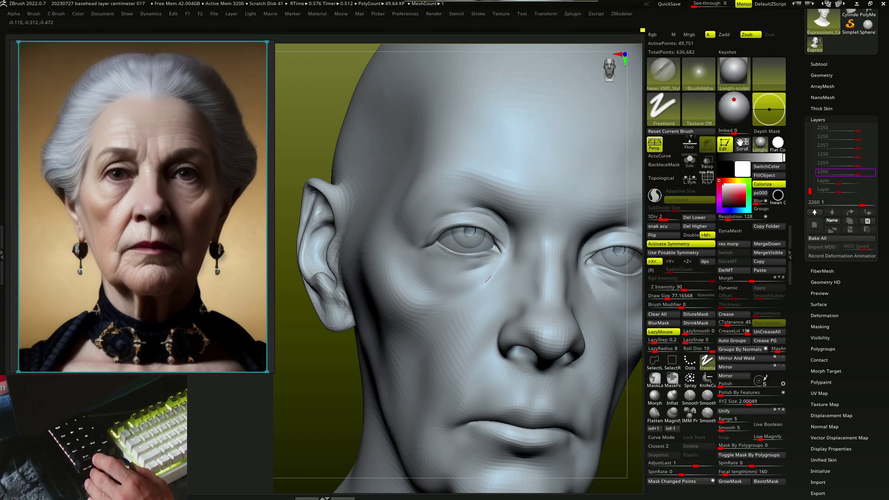
key(bracketleft)
drag(496, 259, 479, 284)
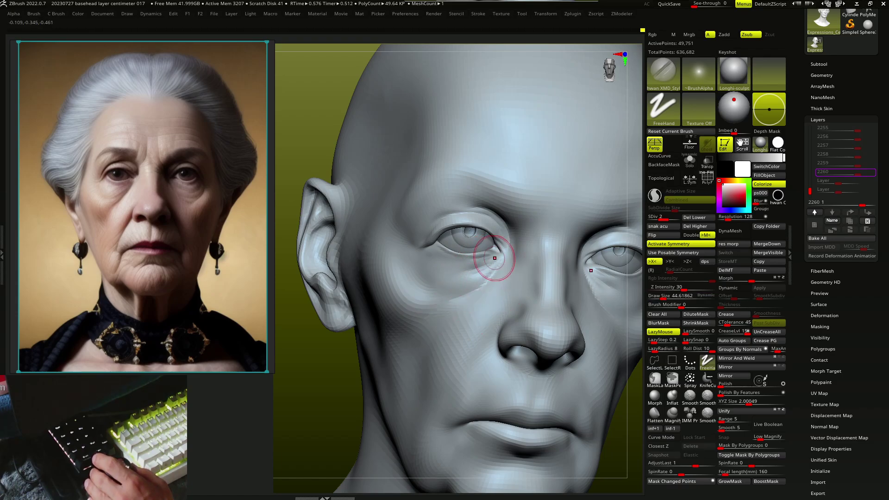
key(f)
right_drag(494, 258, 506, 227)
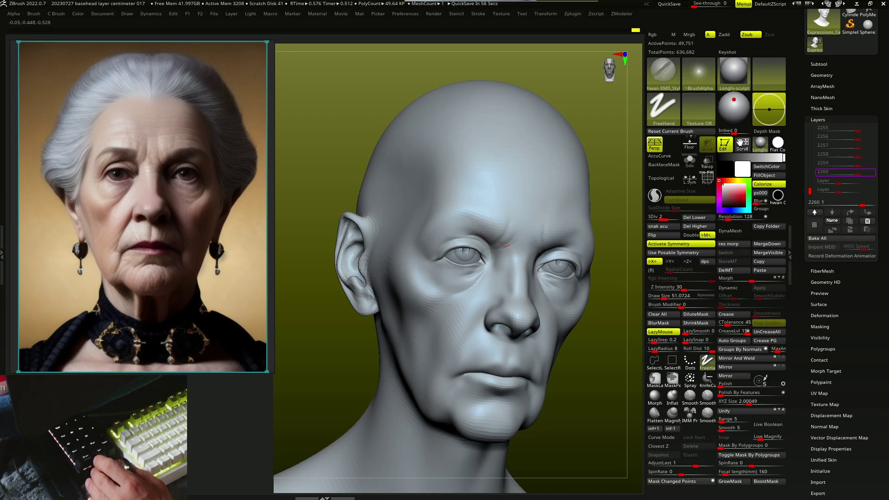
drag(498, 227, 461, 211)
right_drag(460, 212, 498, 301)
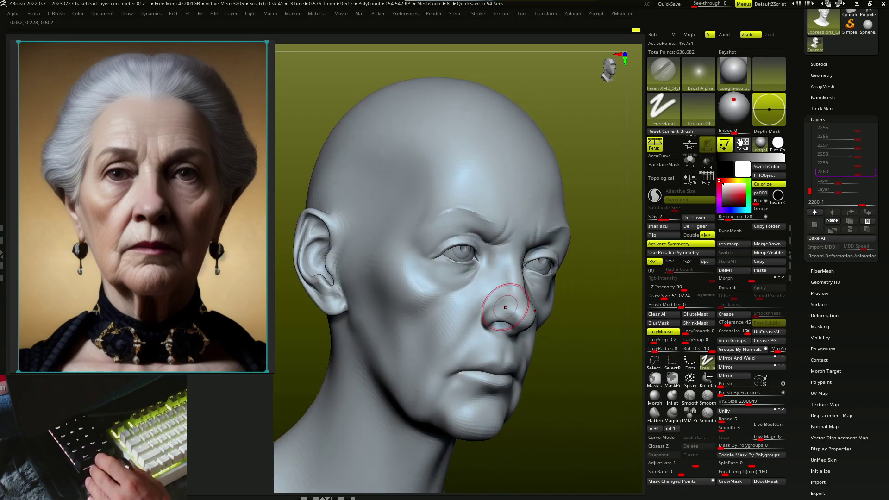
Reshape the lips and mouth line and refine the chin below the lower lip
mouse_move(471, 334)
right_down()
mouse_move(457, 365)
mouse_move(470, 311)
mouse_move(453, 318)
mouse_move(461, 324)
mouse_move(522, 276)
right_up()
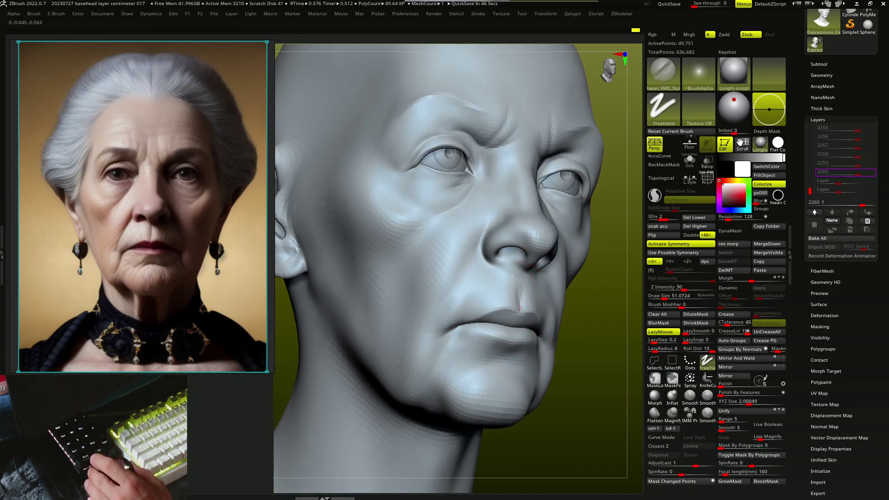
mouse_move(520, 308)
mouse_down()
mouse_move(463, 338)
mouse_move(479, 329)
mouse_up()
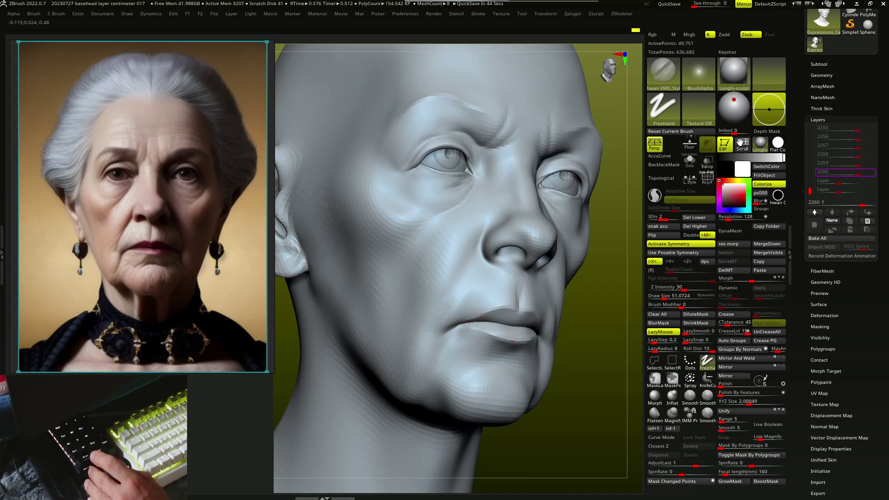
right_drag(514, 342, 493, 345)
drag(480, 357, 497, 349)
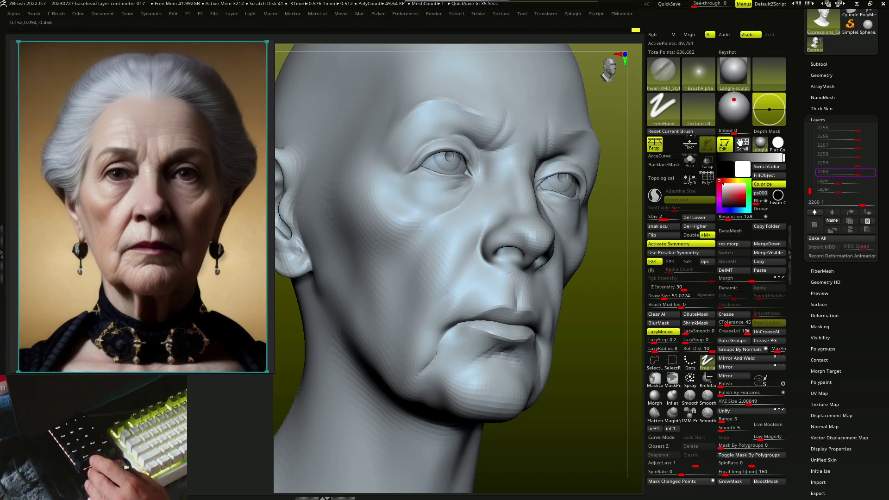
right_drag(434, 324, 460, 301)
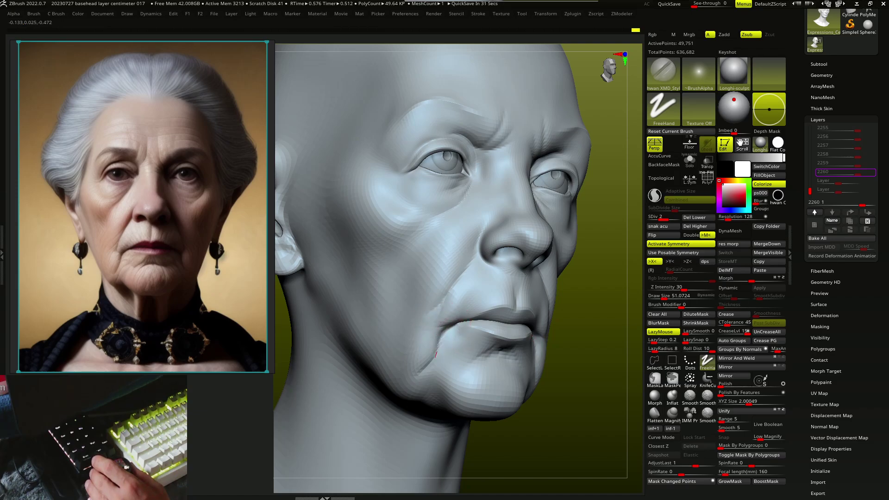
mouse_move(436, 355)
ctrl+right_down()
mouse_move(426, 367)
mouse_move(446, 373)
mouse_move(488, 347)
mouse_move(477, 354)
mouse_move(484, 368)
mouse_move(575, 350)
mouse_move(573, 382)
ctrl+right_up()
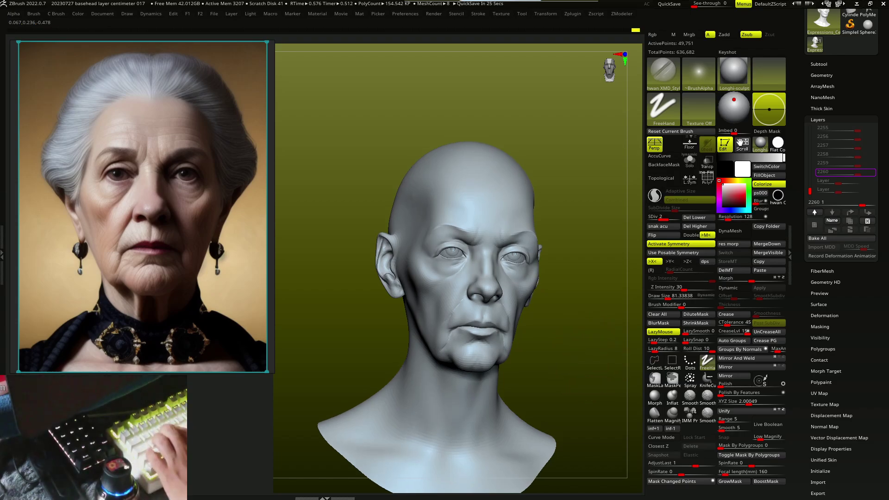
Raise the head to SDiv 3 and make PM3D_Sphere3D1_8 the active subtool
key(d)
mouse_move(460, 190)
right_down()
mouse_move(469, 229)
mouse_move(445, 255)
mouse_move(479, 284)
right_up()
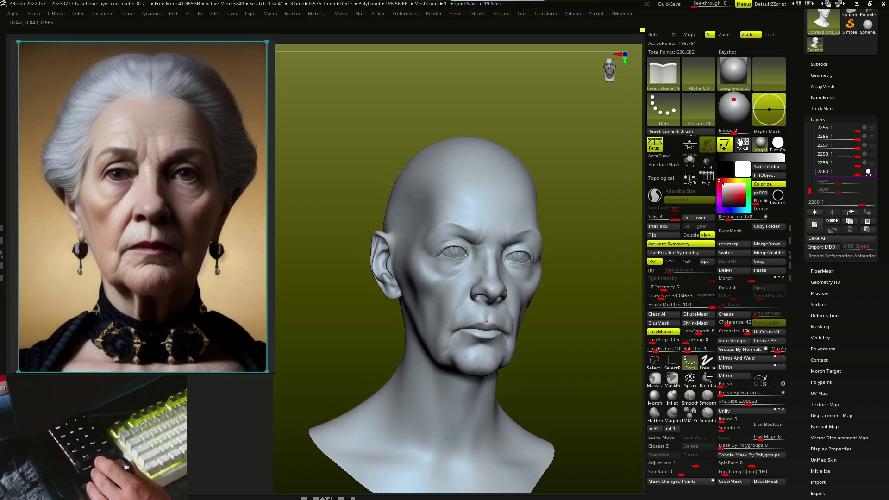
mouse_move(484, 321)
right_down()
mouse_move(457, 341)
mouse_move(485, 229)
mouse_move(582, 320)
right_up()
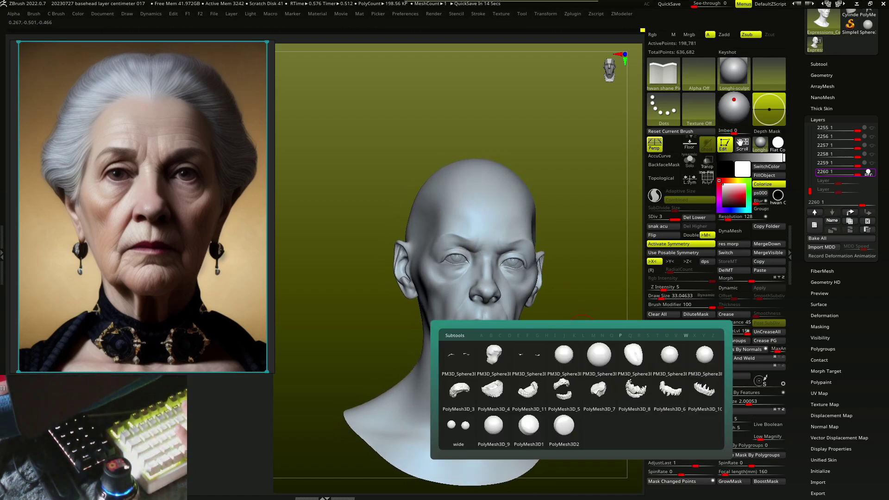
key(n)
click(563, 355)
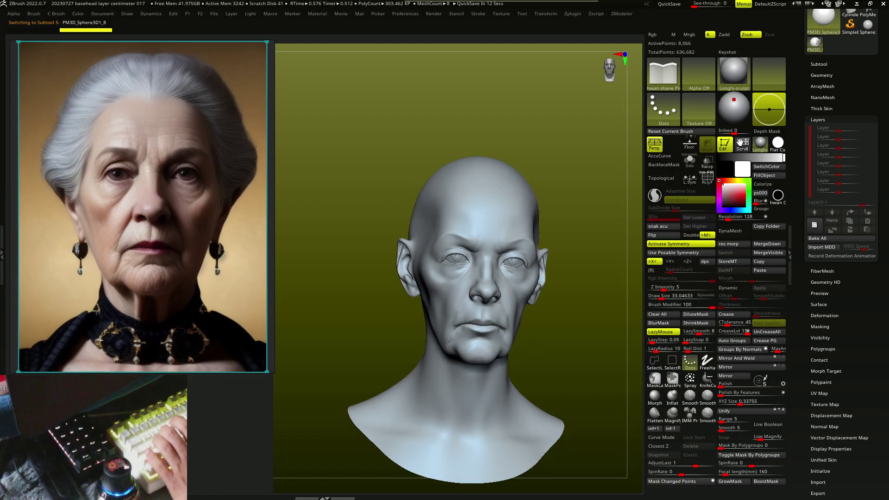
Draw upper eyelashes with the Eyelashes brush at size about 12, adjusting them with Move Elastic
key(b)
click(562, 149)
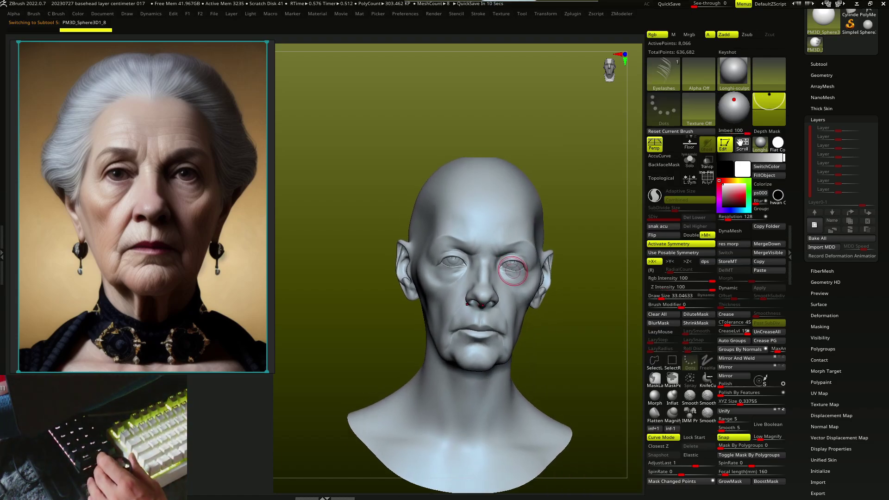
ctrl+right_drag(558, 324, 558, 269)
key(s)
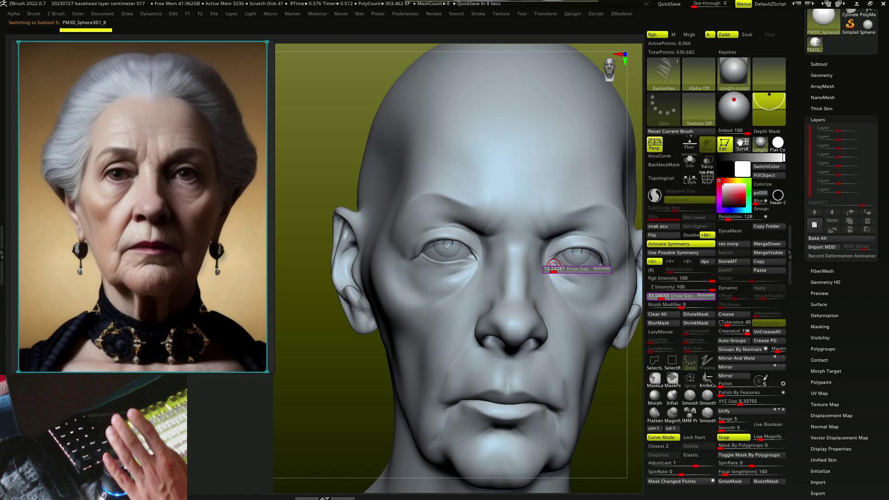
drag(559, 270, 548, 269)
drag(579, 243, 609, 262)
key(w)
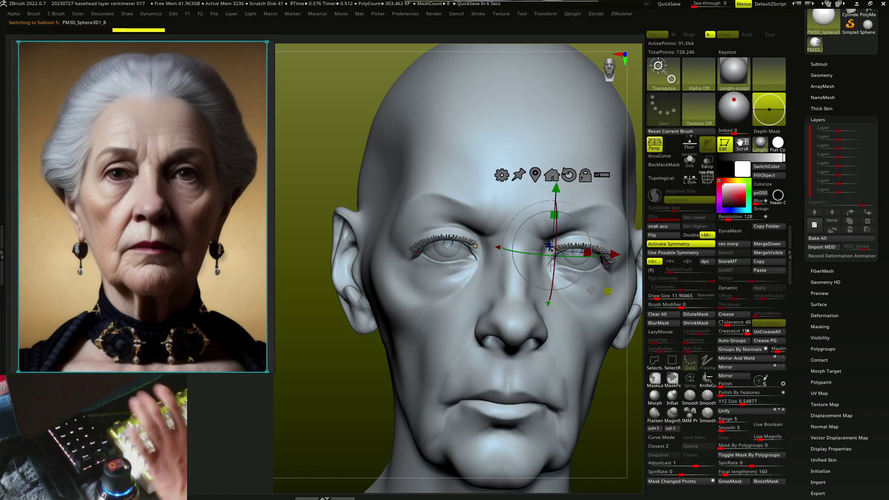
drag(315, 407, 417, 399)
drag(616, 380, 500, 375)
key(b)
key(m)
key(e)
right_drag(494, 277, 497, 234)
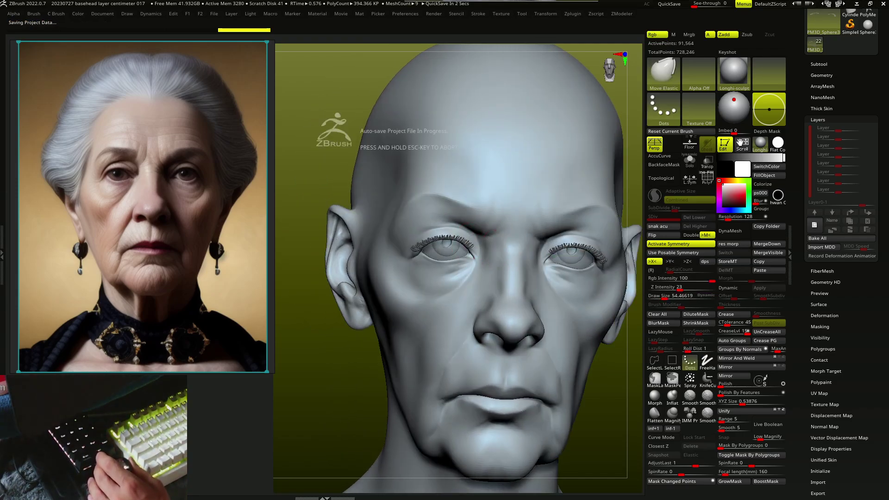
mouse_move(447, 258)
right_down()
mouse_move(420, 256)
mouse_move(423, 267)
mouse_move(468, 252)
mouse_move(457, 248)
mouse_move(452, 258)
mouse_move(467, 268)
mouse_move(460, 278)
mouse_move(437, 258)
mouse_move(497, 287)
right_up()
Add lower eyelashes along the lower lid, check them, and reselect the head subtool
key(b)
click(563, 153)
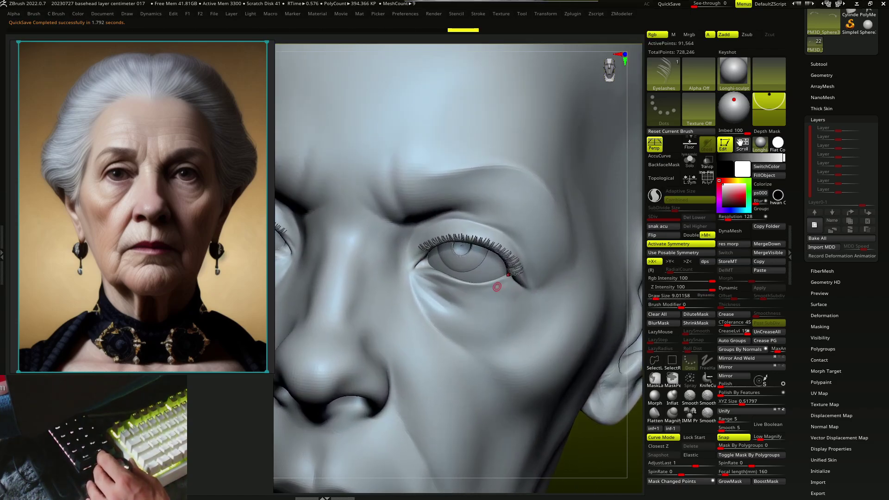
drag(497, 287, 433, 274)
key(b)
key(m)
key(e)
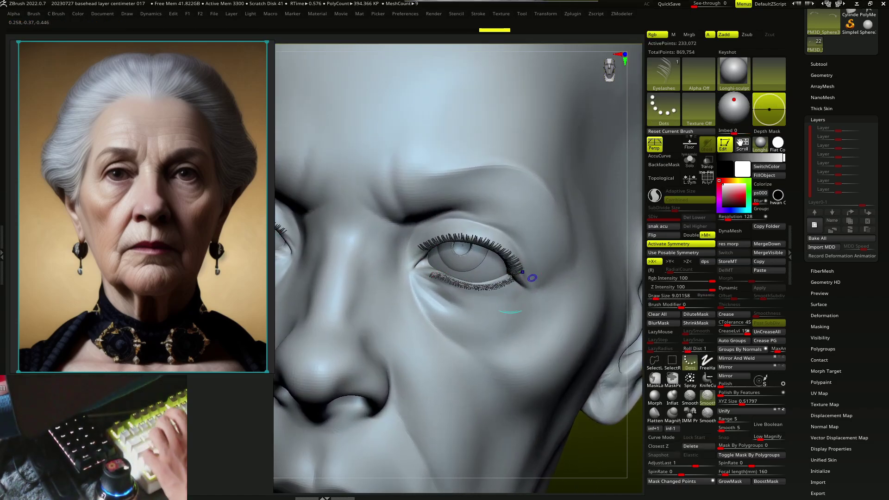
mouse_move(515, 279)
right_down()
mouse_move(536, 287)
mouse_move(486, 268)
mouse_move(475, 284)
mouse_move(530, 280)
mouse_move(463, 301)
mouse_move(571, 368)
right_up()
key(f)
alt+click(463, 297)
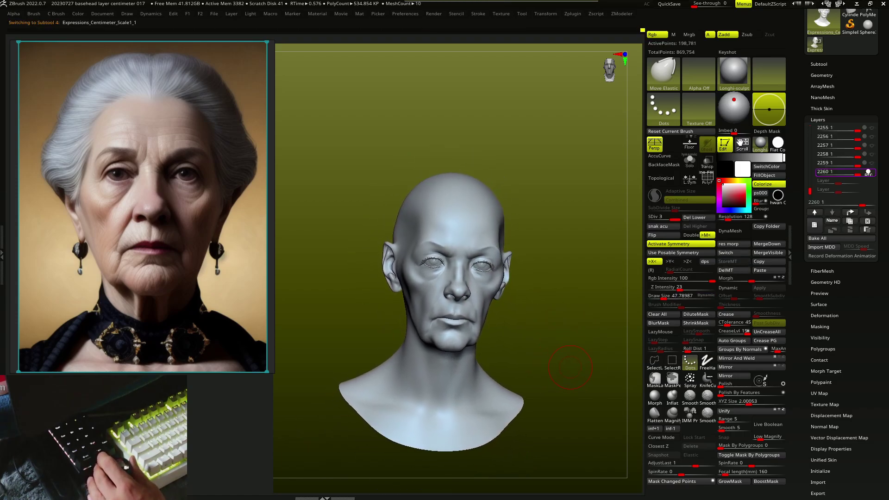
Insert a hair mesh from the insert-mesh brush library onto the bust
key(b)
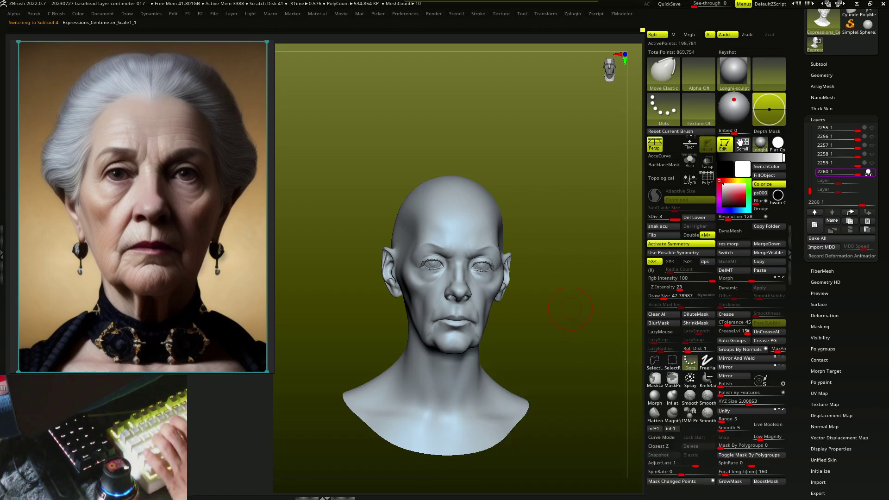
key(b)
click(549, 295)
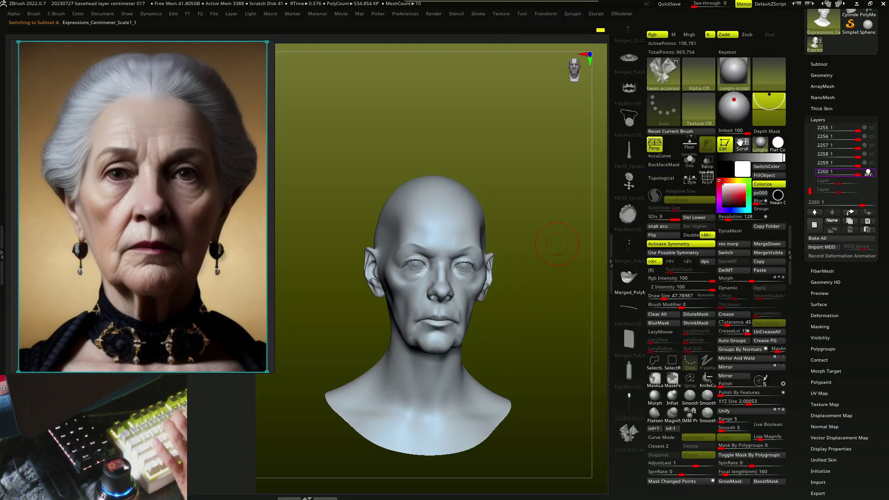
key(b)
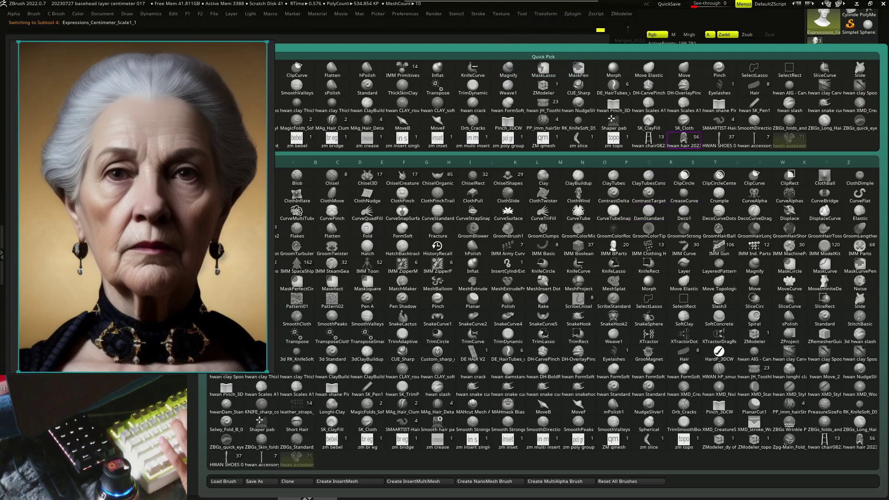
click(684, 141)
key(m)
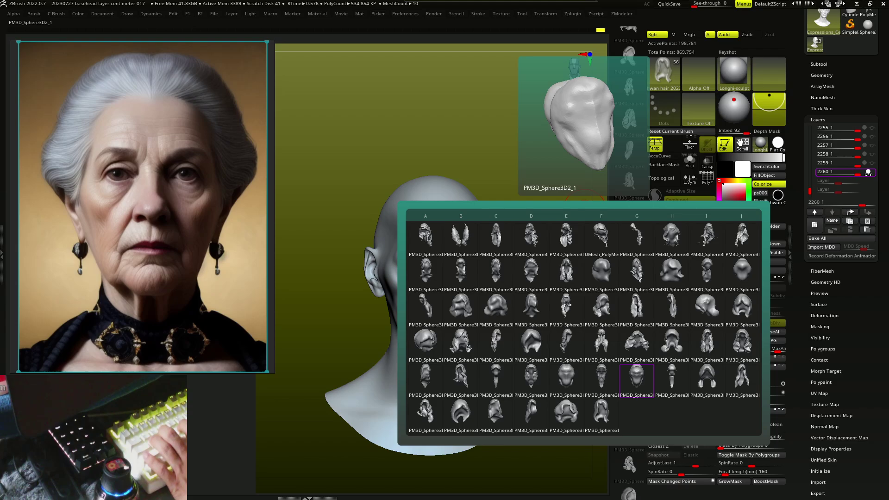
click(566, 379)
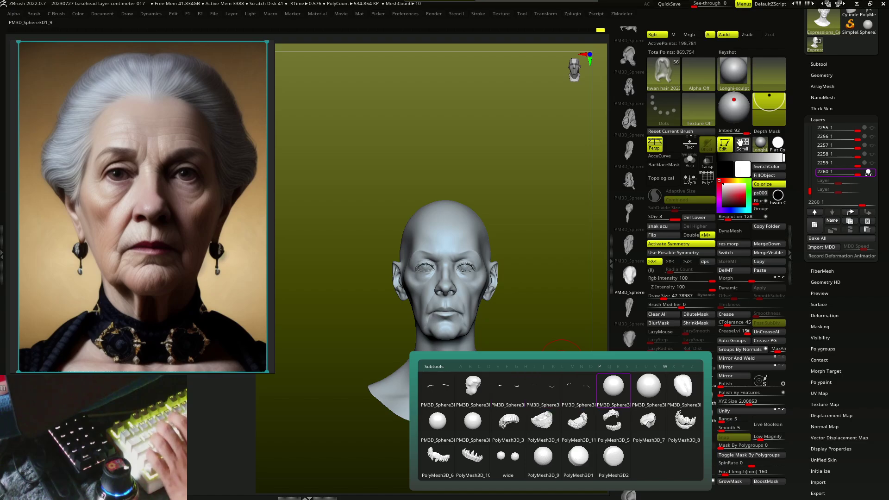
Select the PM3D_Sphere3D1_9 subtool, enable X symmetry and DynaMesh at resolution 80
click(649, 387)
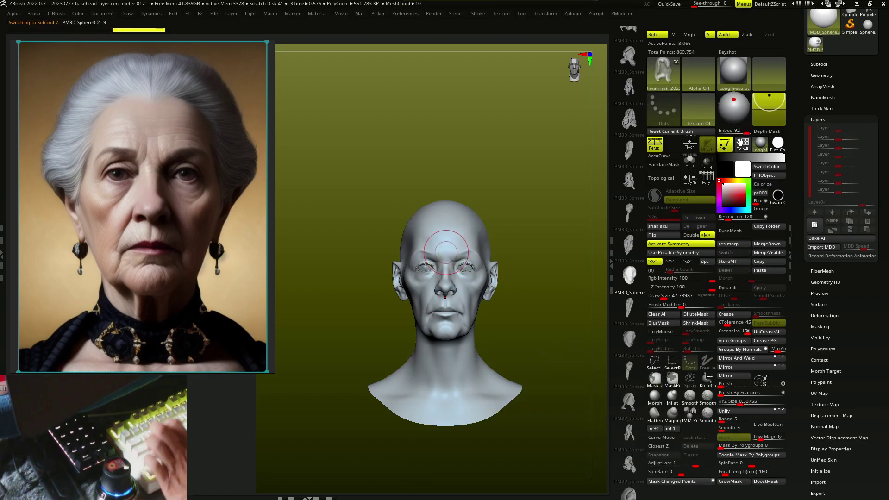
key(shift)
key(w)
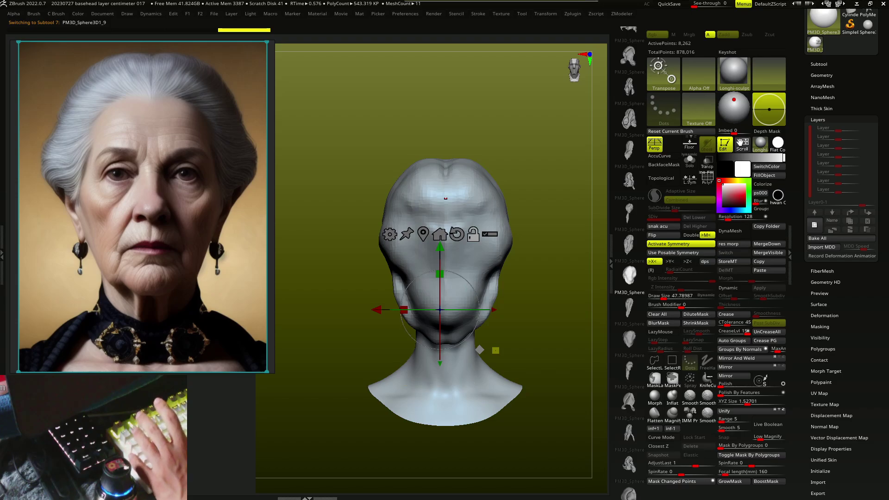
mouse_move(533, 325)
mouse_down()
mouse_move(413, 301)
mouse_move(533, 306)
mouse_up()
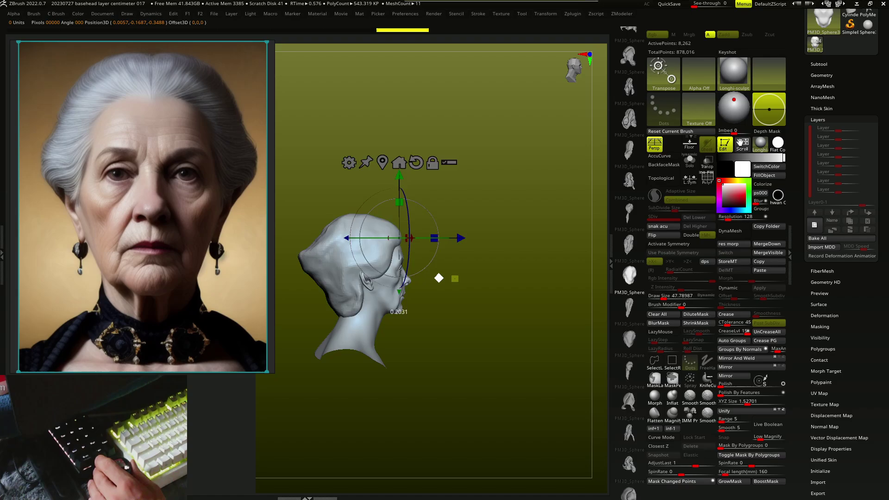
drag(472, 278, 433, 276)
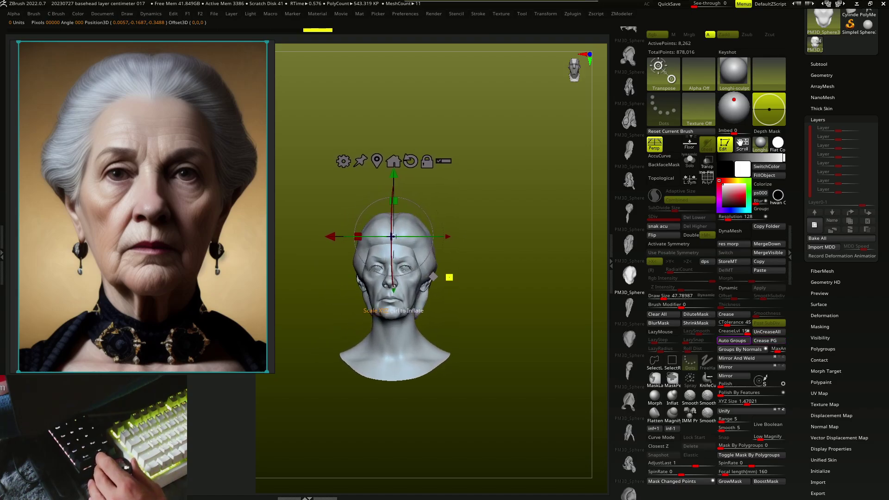
key(x)
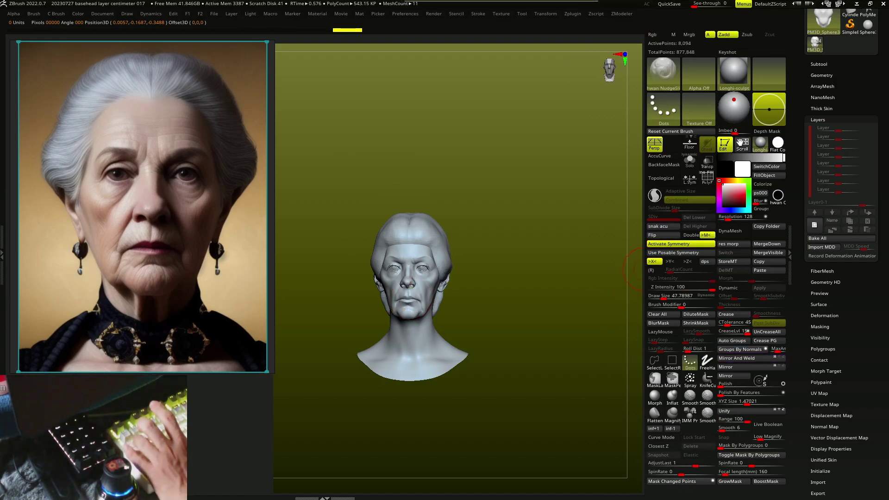
click(734, 230)
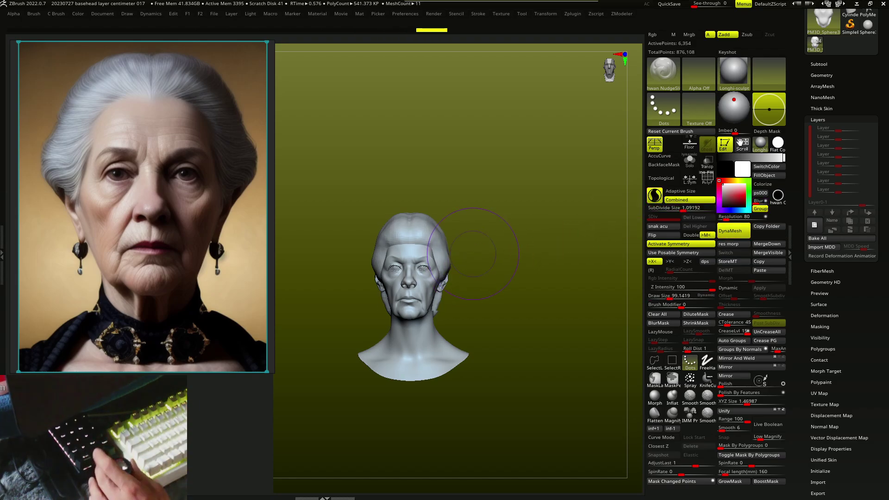
Resize the brush and build up the swept-back hair volume from several angles around the head
drag(468, 222, 379, 256)
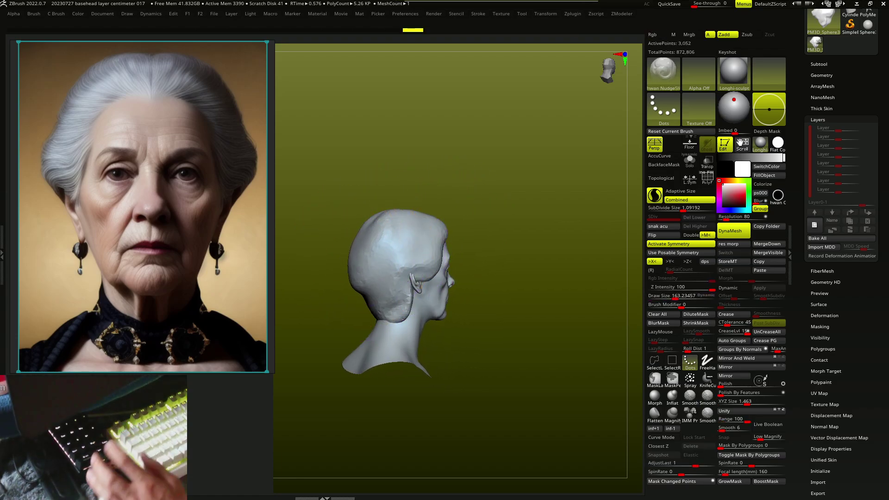
mouse_move(379, 257)
mouse_down()
mouse_move(430, 291)
mouse_move(369, 287)
mouse_move(407, 273)
mouse_move(406, 241)
mouse_up()
key(s)
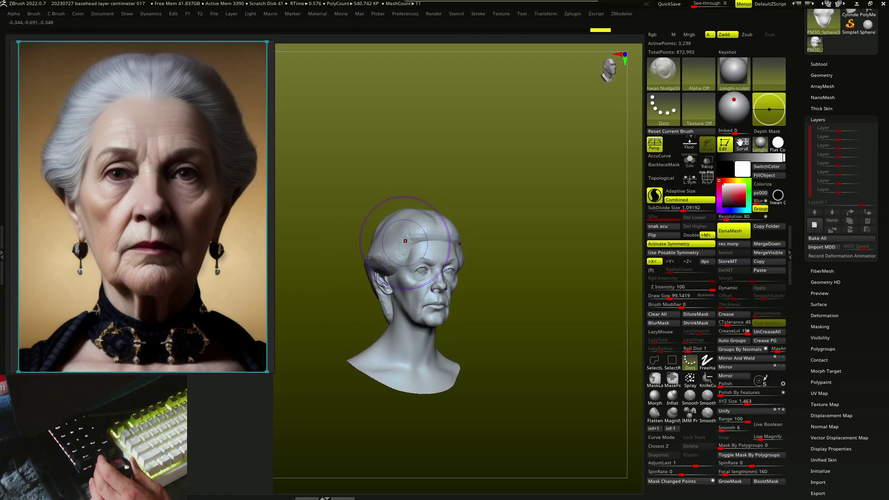
mouse_move(324, 278)
mouse_down()
mouse_move(296, 277)
mouse_move(352, 277)
mouse_up()
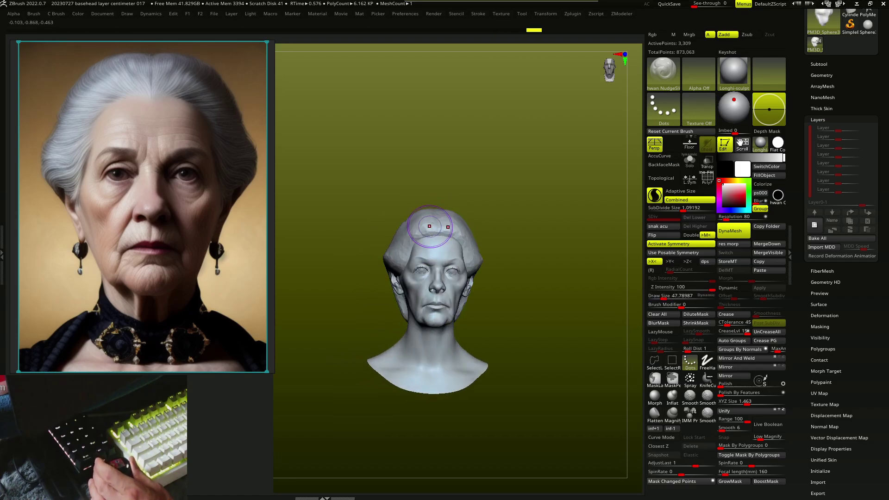
drag(427, 211, 387, 248)
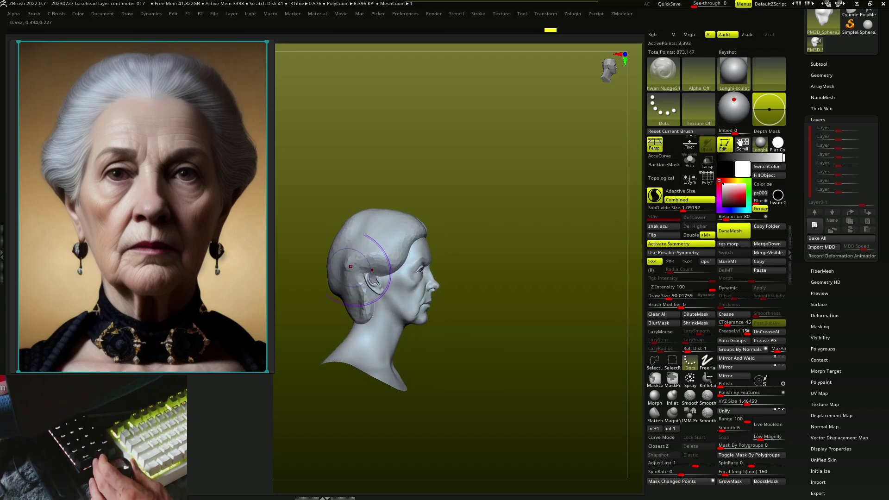
drag(346, 288, 363, 303)
key(s)
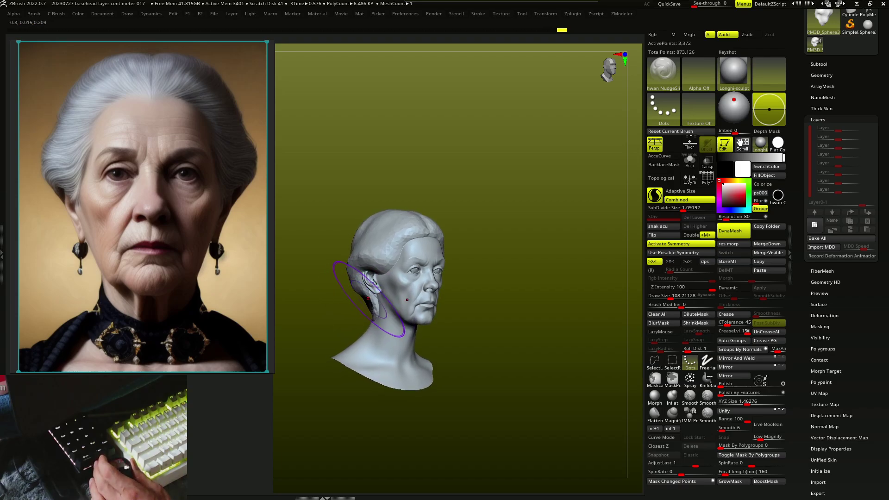
drag(393, 312, 377, 258)
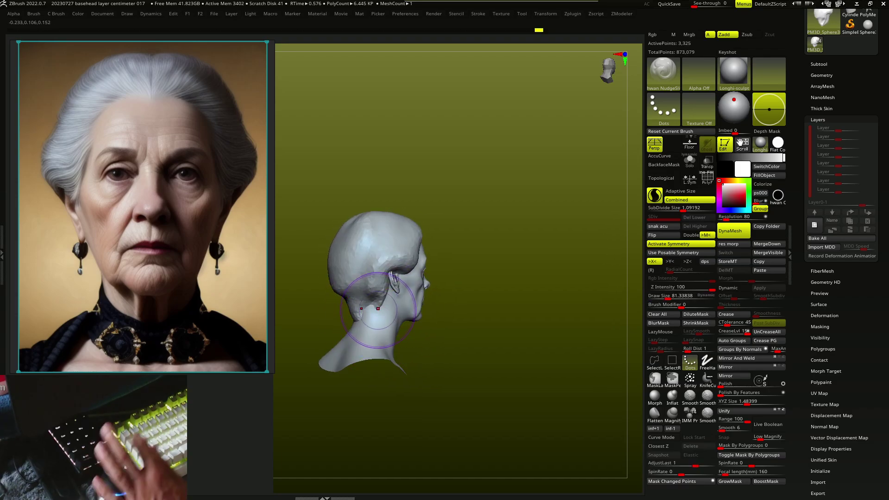
mouse_move(532, 269)
mouse_down()
mouse_move(481, 271)
mouse_move(482, 294)
mouse_move(456, 238)
mouse_up()
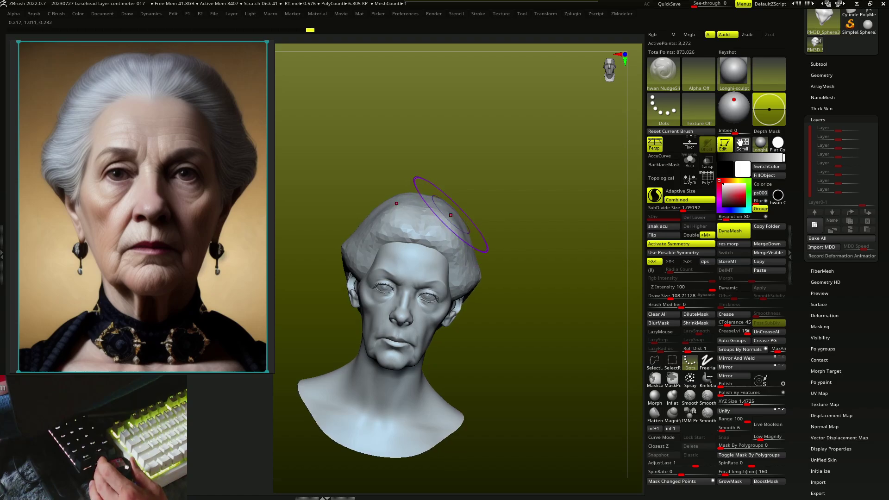
mouse_move(501, 268)
mouse_down()
mouse_move(551, 318)
mouse_move(600, 322)
mouse_up()
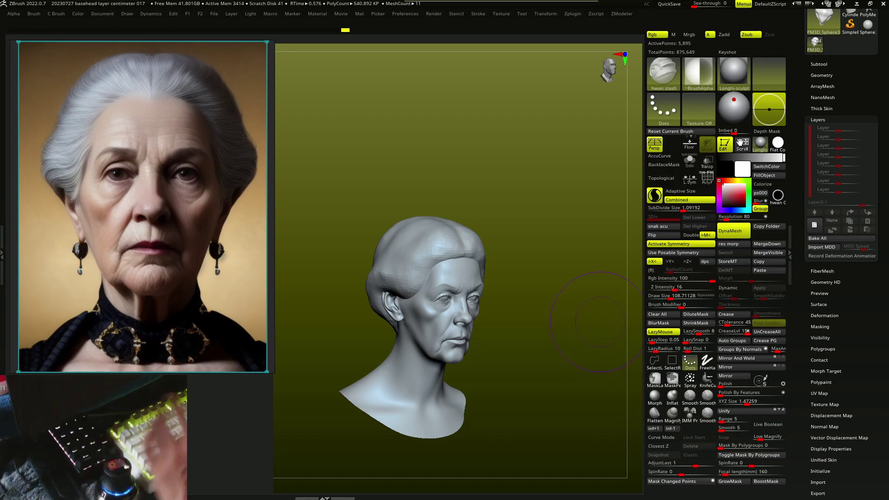
Set SubDivide Size to 0.4 and carve a strand ridge along the head's side
key(s)
text(0.4)
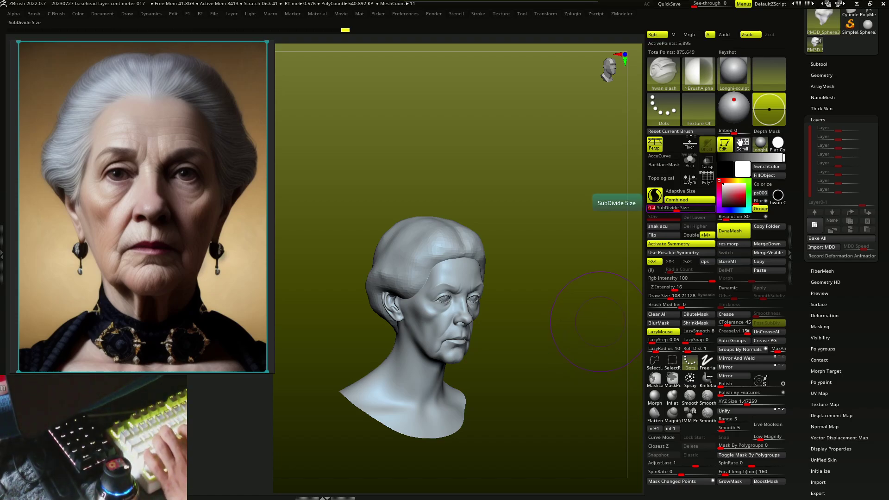
key(Return)
mouse_move(600, 321)
mouse_down()
mouse_move(556, 278)
mouse_move(457, 236)
mouse_move(442, 252)
mouse_up()
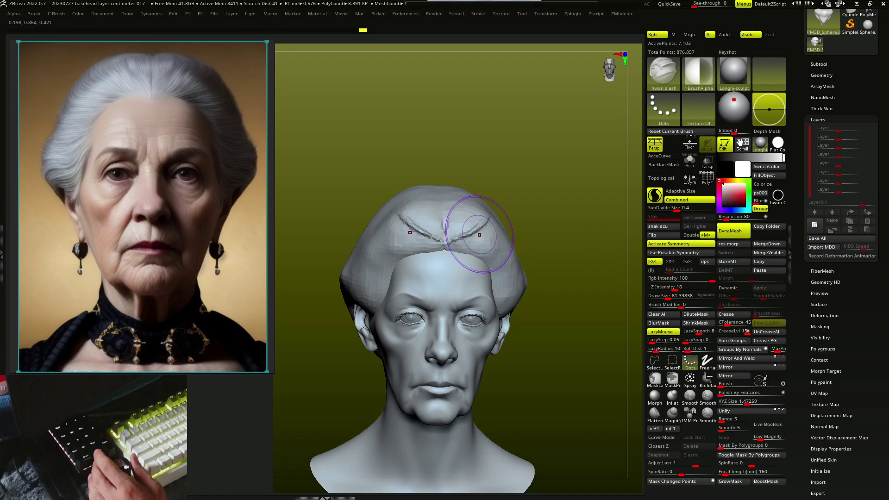
right_drag(443, 262, 373, 258)
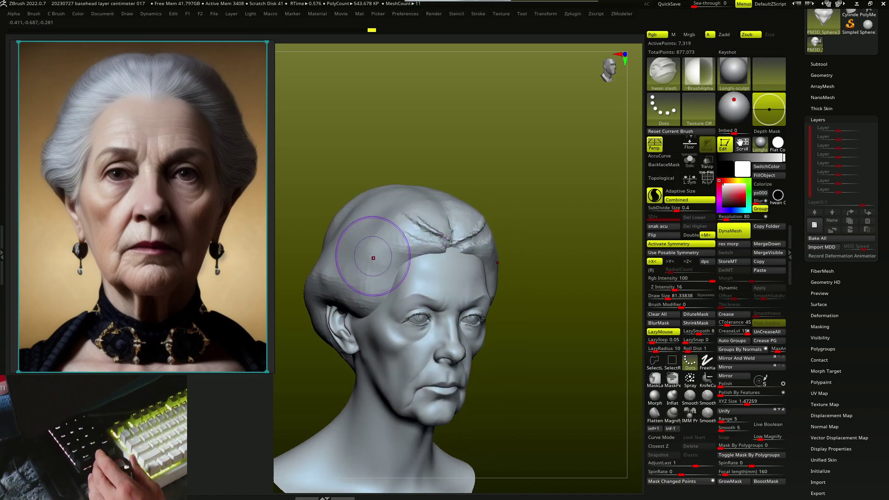
mouse_move(444, 259)
right_down()
mouse_move(408, 256)
mouse_move(327, 285)
right_up()
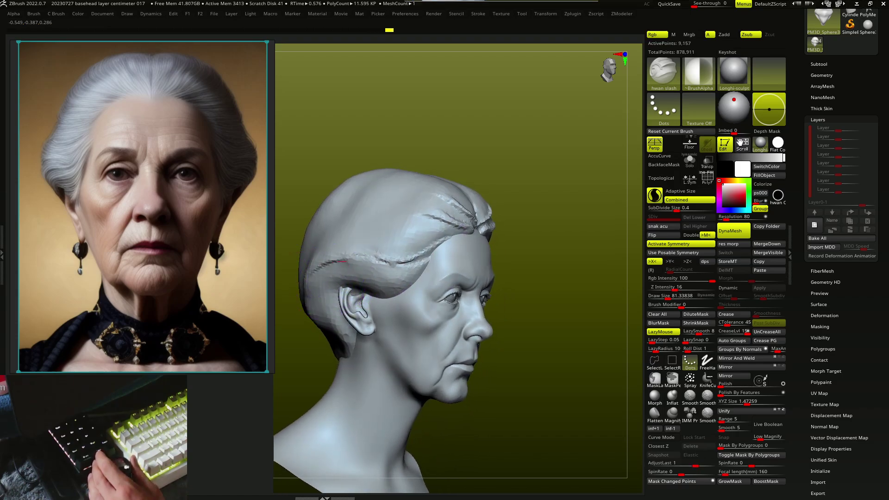
drag(342, 260, 420, 269)
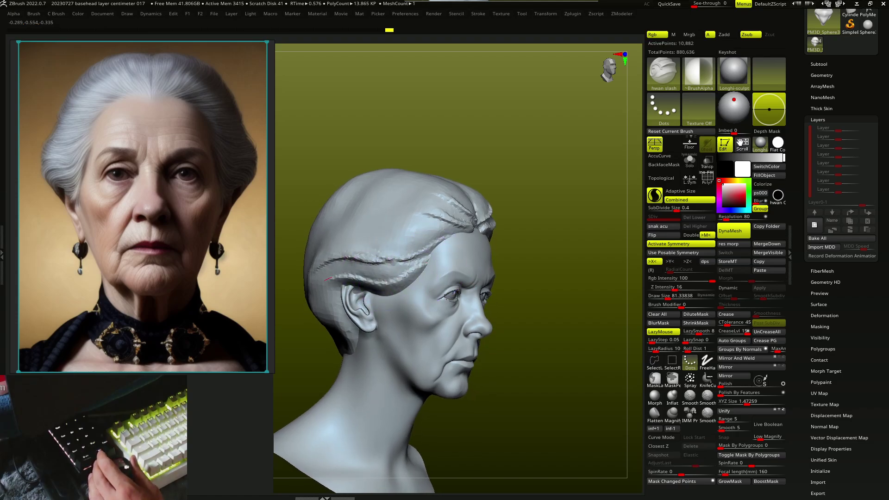
Carve further hair-strand grooves near the hairline and across the crown
mouse_move(378, 276)
right_down()
mouse_move(387, 207)
mouse_move(377, 249)
mouse_move(463, 232)
right_up()
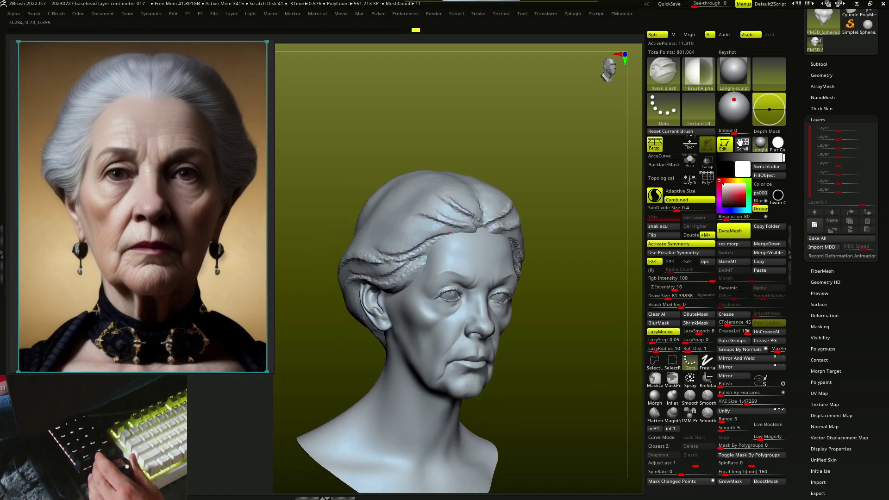
drag(454, 213, 487, 222)
right_drag(487, 222, 482, 199)
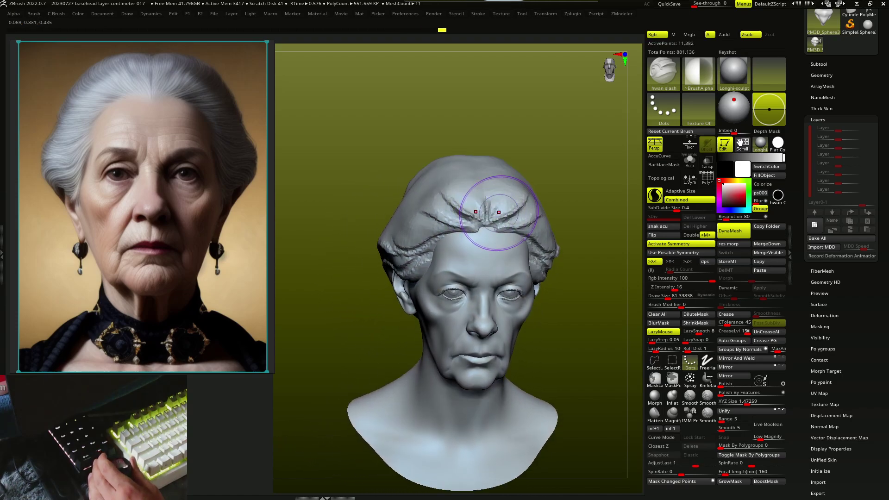
drag(463, 185, 505, 190)
mouse_move(505, 190)
right_down()
mouse_move(462, 172)
mouse_move(427, 200)
mouse_move(467, 248)
mouse_move(549, 256)
mouse_move(472, 223)
mouse_move(504, 227)
mouse_move(462, 256)
right_up()
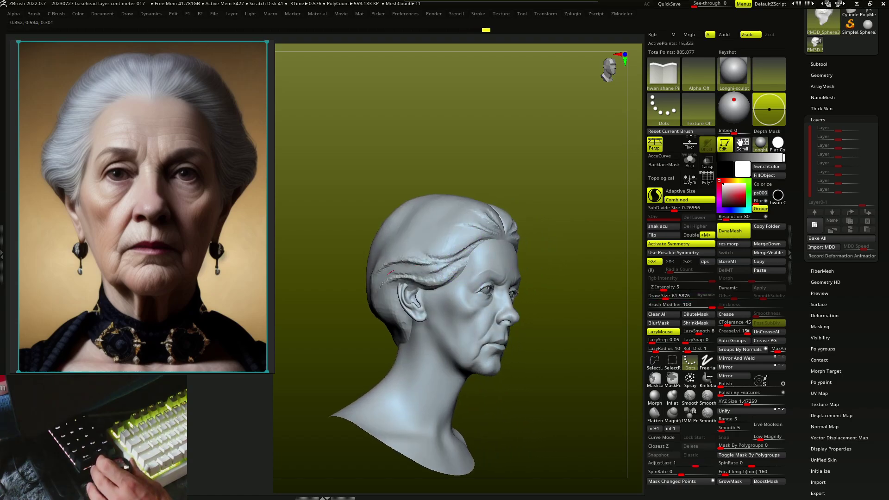
Switch to the Flatten brush and frame the head in a front view
mouse_move(392, 273)
right_down()
mouse_move(432, 282)
mouse_move(482, 226)
mouse_move(498, 224)
mouse_move(623, 304)
mouse_move(463, 230)
mouse_move(477, 228)
mouse_move(392, 265)
right_up()
key(b)
key(f)
key(l)
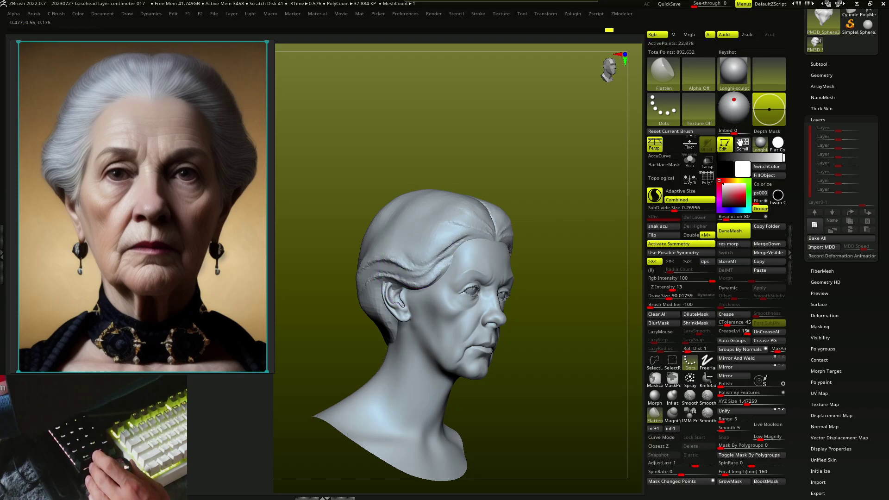
right_drag(471, 237, 445, 242)
key(f)
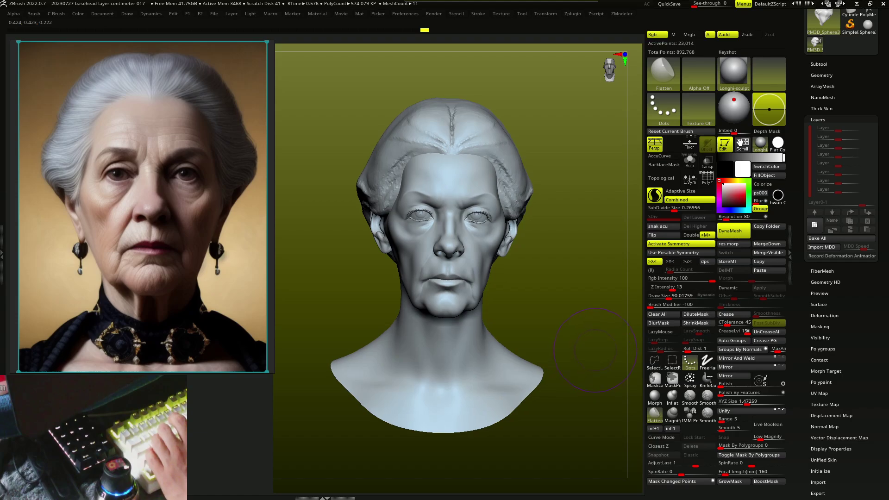
Reshape the hair sides with the Move brush at size 236, then reduce it to 90
key(b)
key(m)
key(v)
key(s)
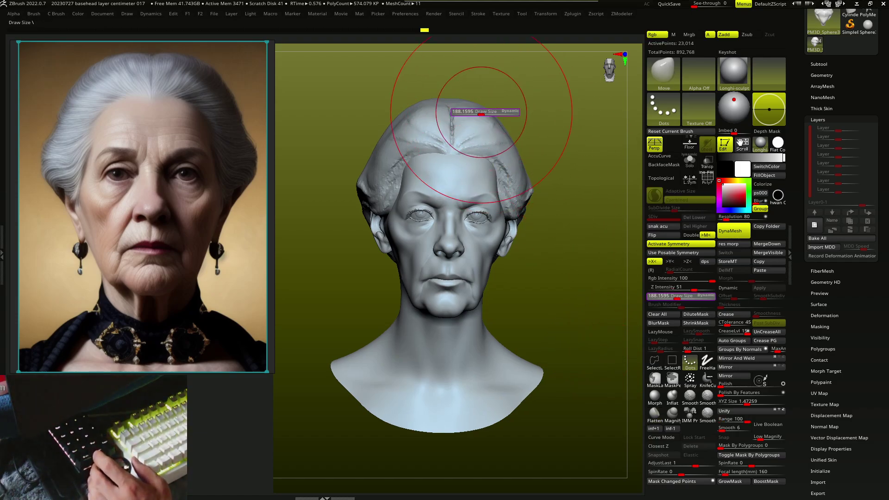
drag(482, 113, 490, 113)
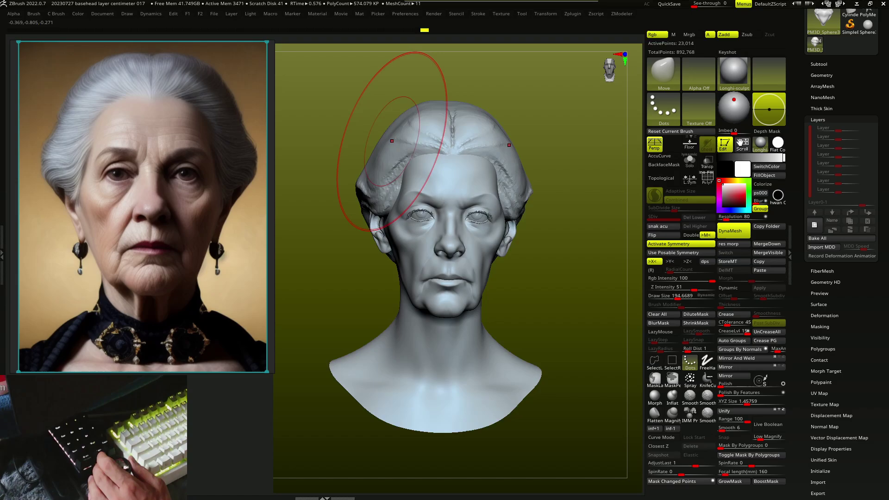
drag(315, 181, 343, 185)
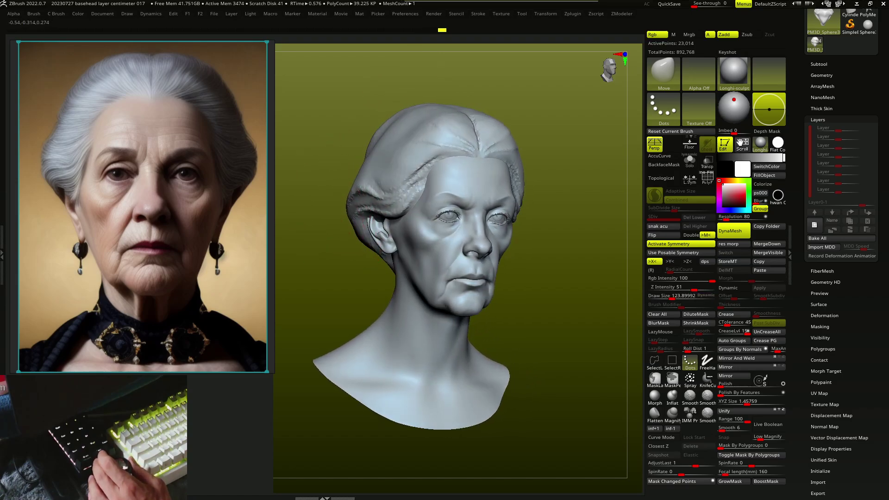
drag(305, 120, 383, 116)
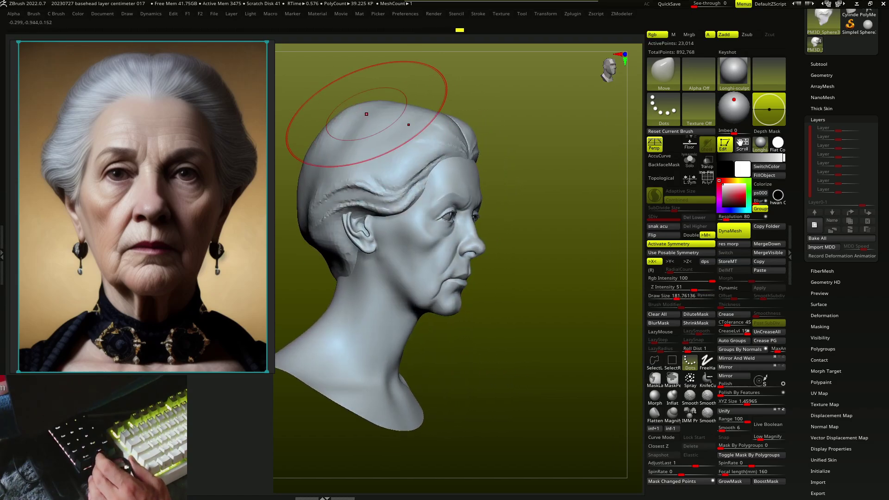
mouse_move(315, 181)
mouse_down()
mouse_move(278, 183)
mouse_move(296, 182)
mouse_up()
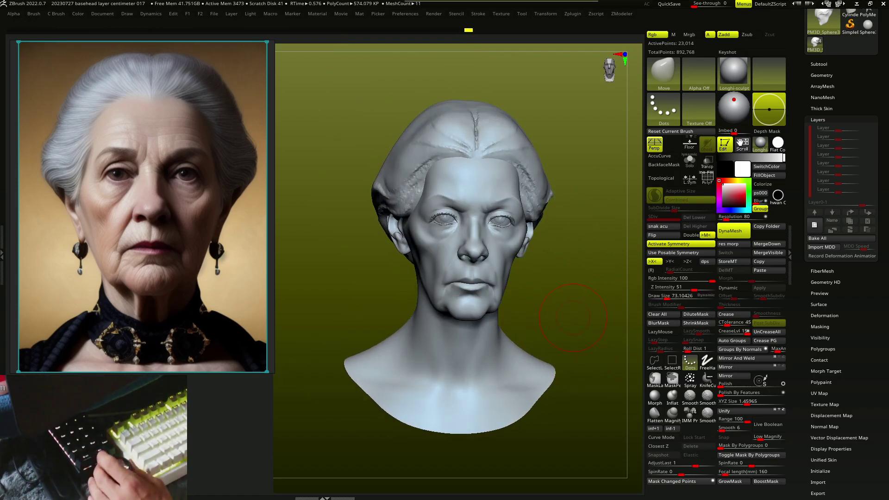
key(s)
drag(506, 165, 496, 154)
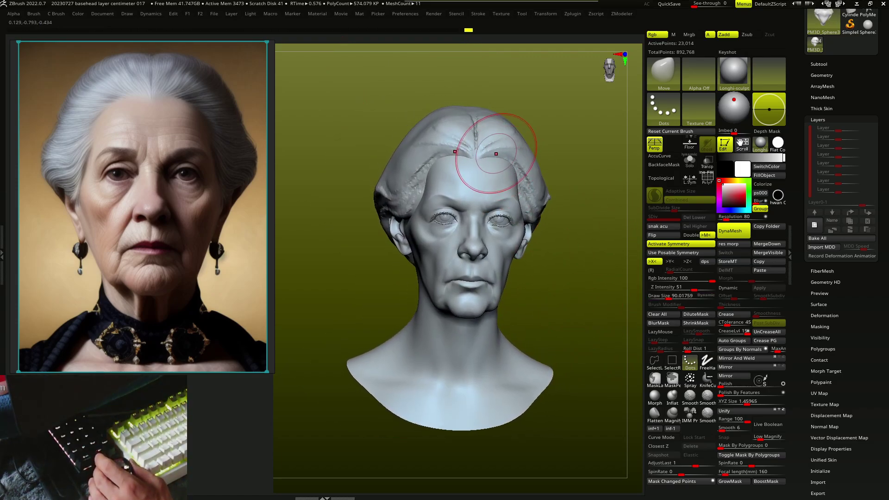
key(1)
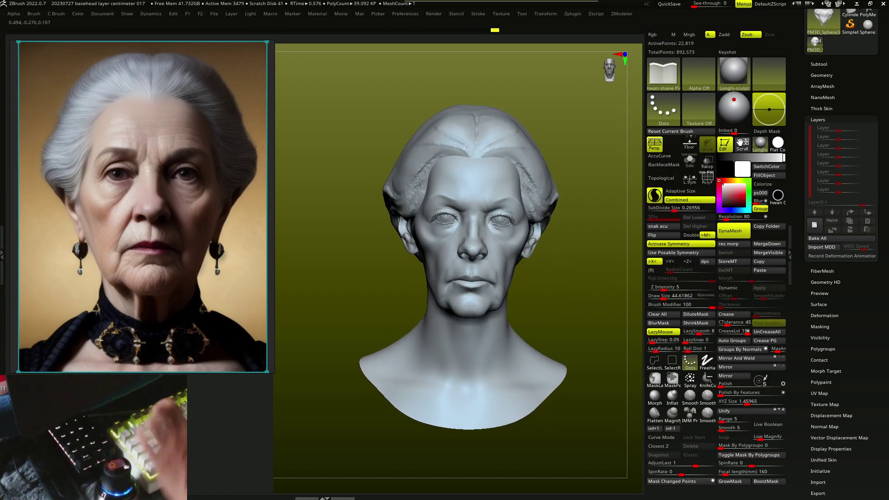
Undo the last stroke, render with shadows, and frame a screen capture around the head
key(ctrl+z)
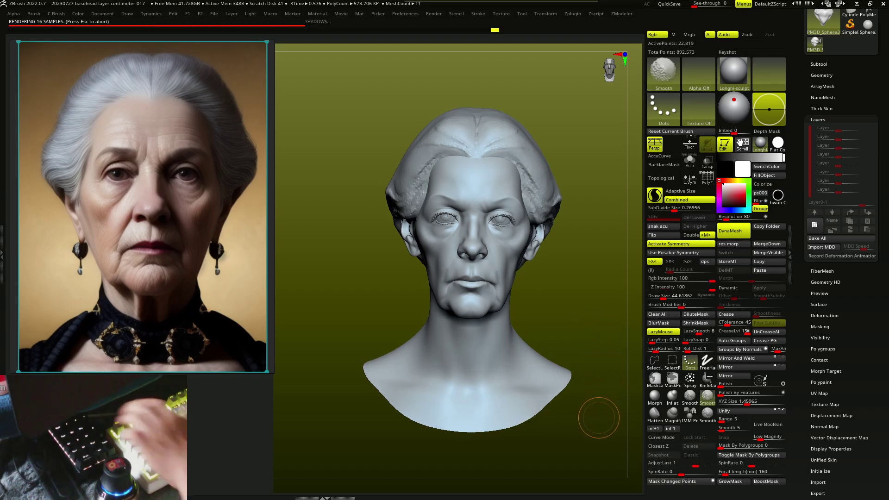
key(shift+r)
drag(344, 148, 523, 371)
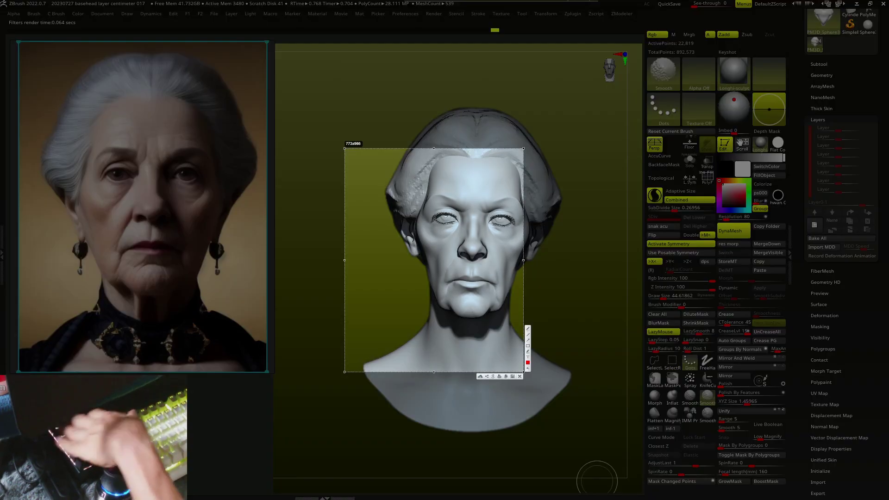
right_click(554, 297)
drag(372, 148, 570, 376)
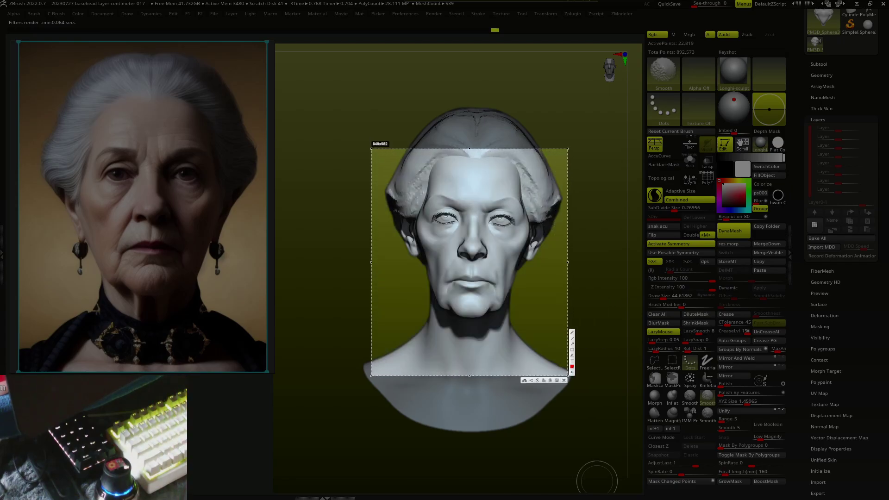